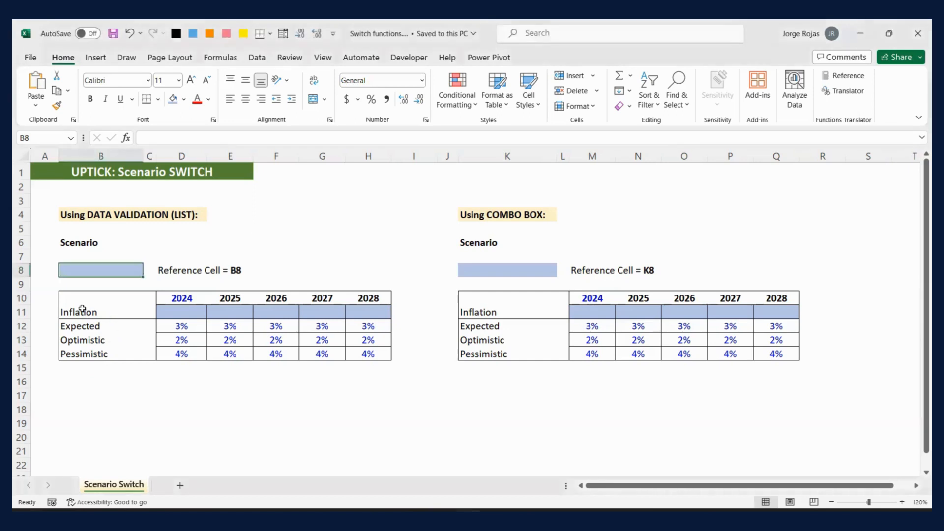
Examine the inflation table's scenario rows and the headings of the data validation and combo box sections.
left_click(80, 313)
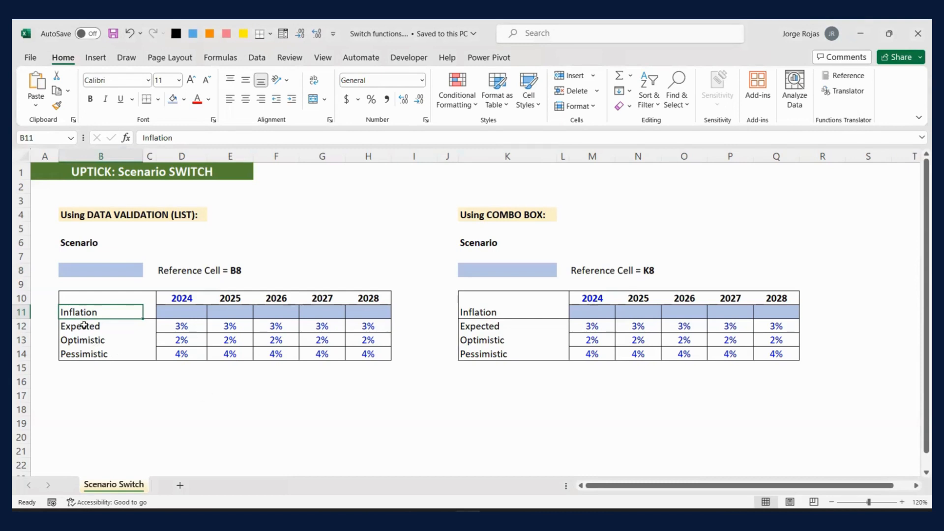
left_click(83, 325)
left_click(81, 339)
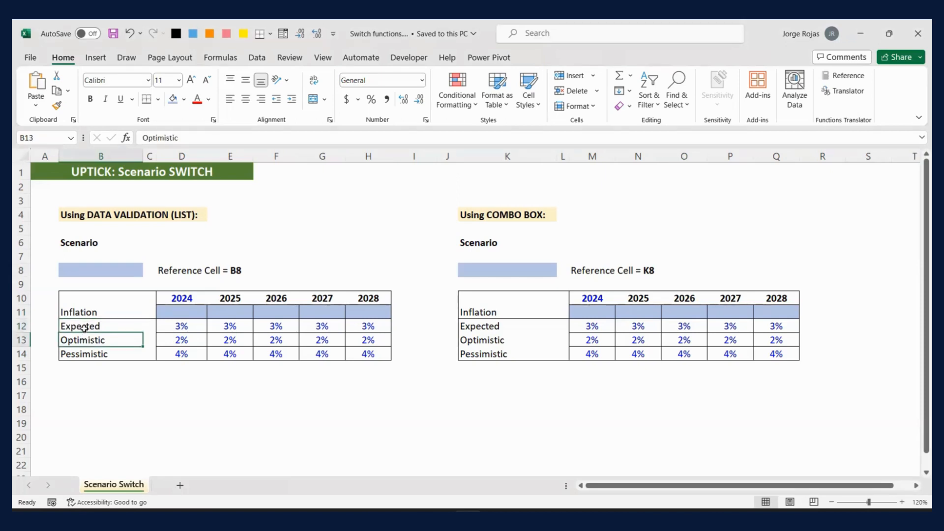
left_click(84, 327)
left_click(85, 339)
left_click(86, 354)
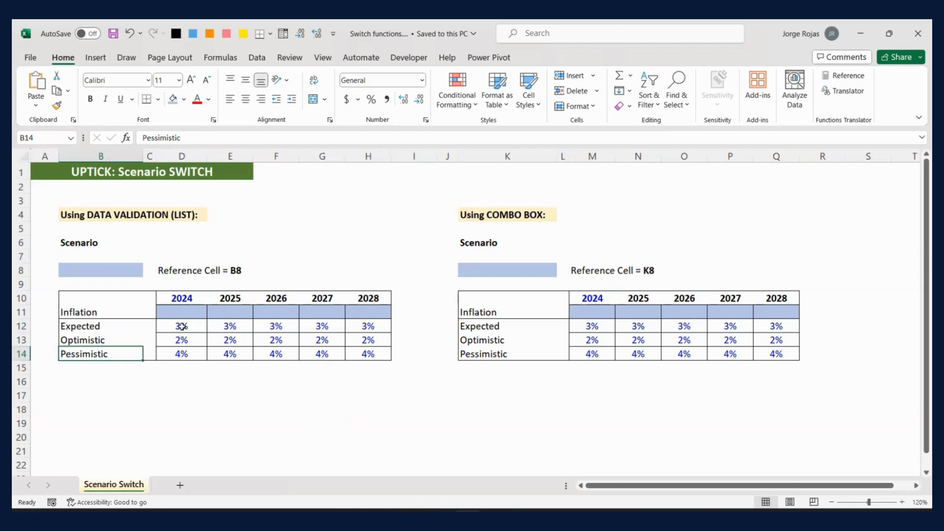
left_click_drag(184, 314, 374, 309)
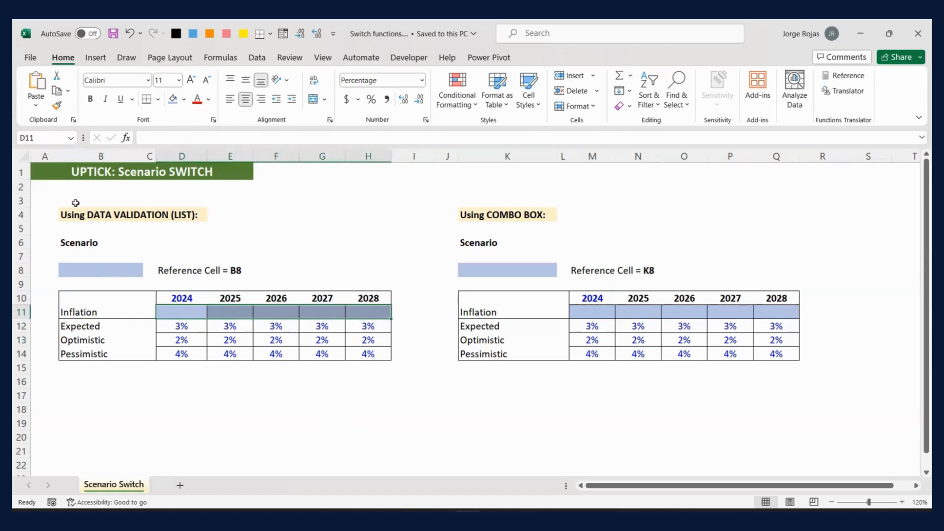
left_click_drag(75, 202, 222, 223)
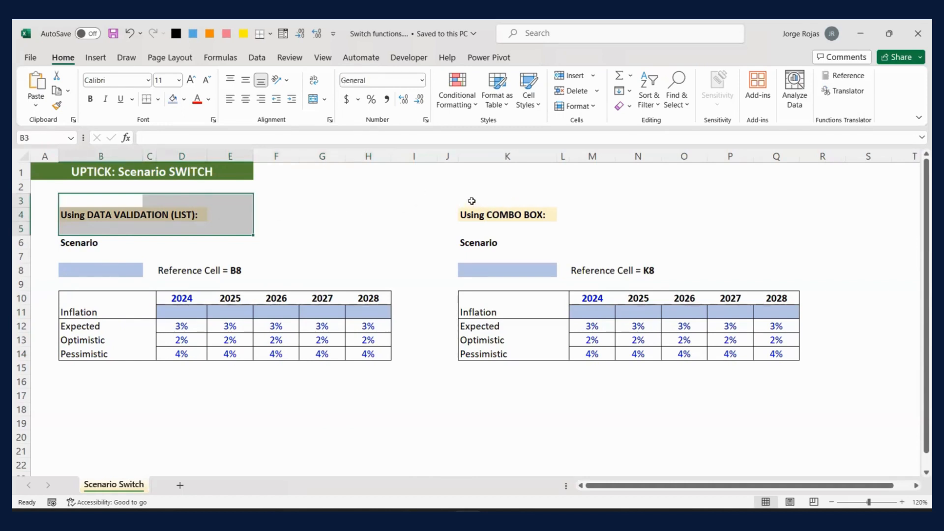
left_click_drag(472, 201, 557, 223)
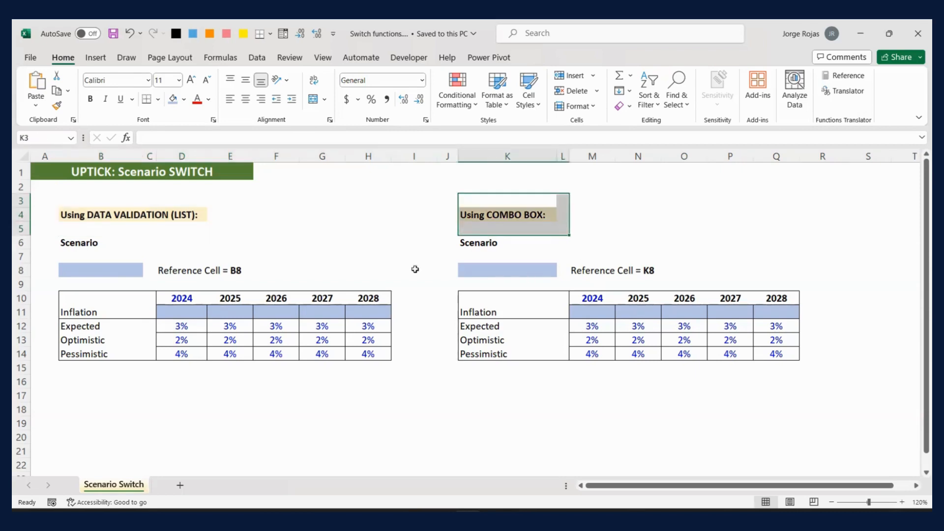
left_click(174, 239)
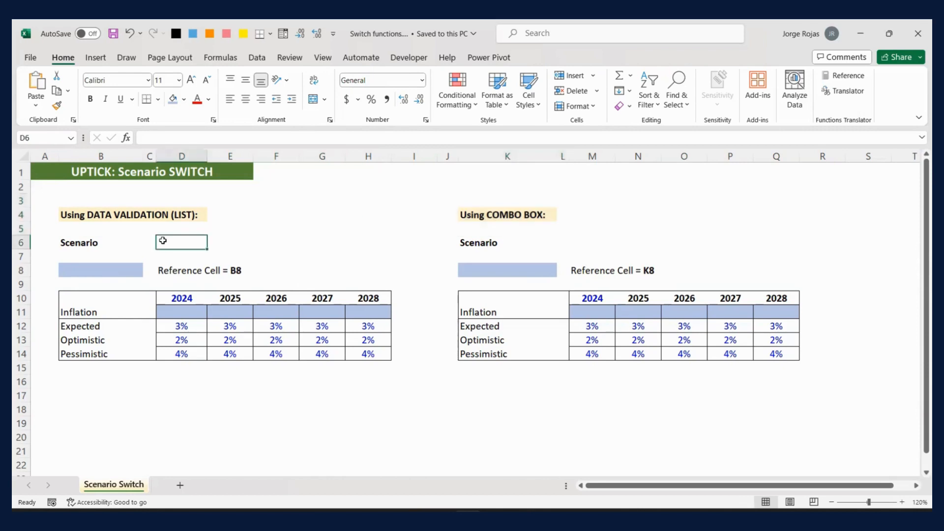
left_click(71, 213)
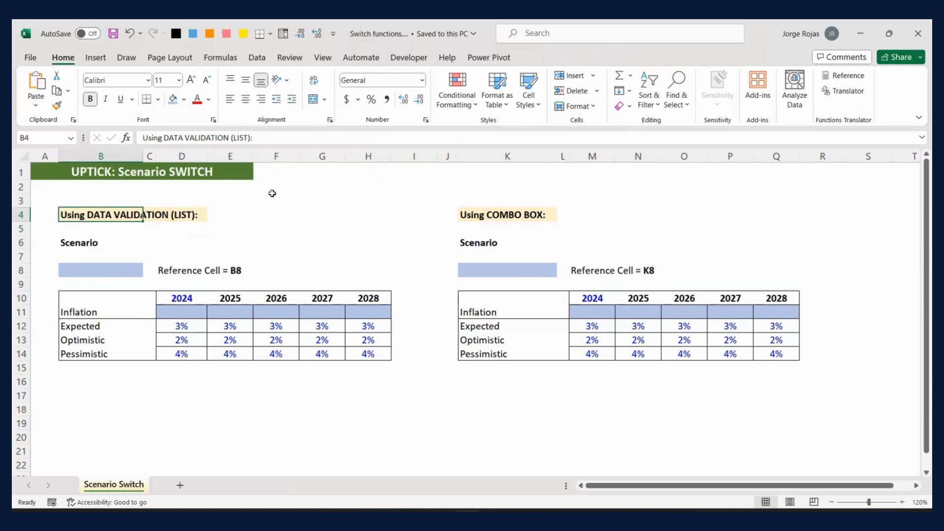
Add list data validation to cell B8 using the scenario names in =$B$12:$B$14 as the source.
left_click(116, 270)
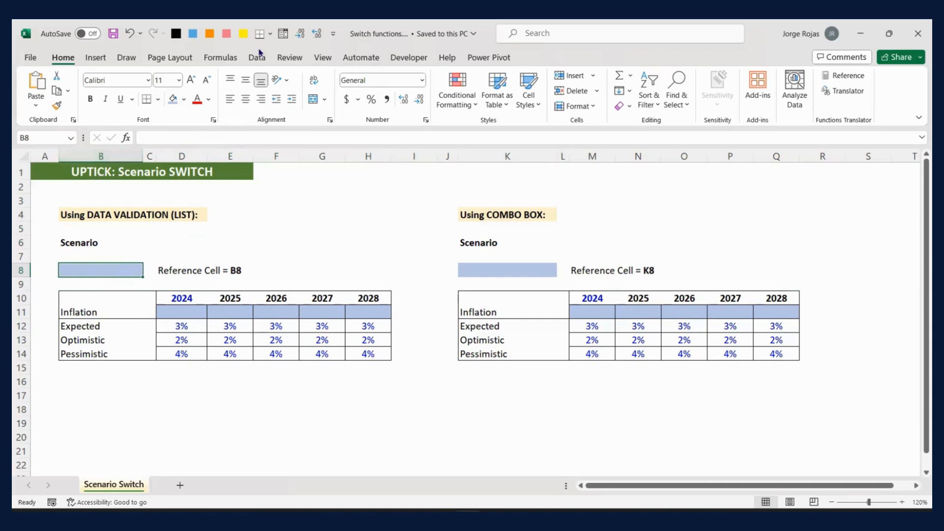
left_click(263, 59)
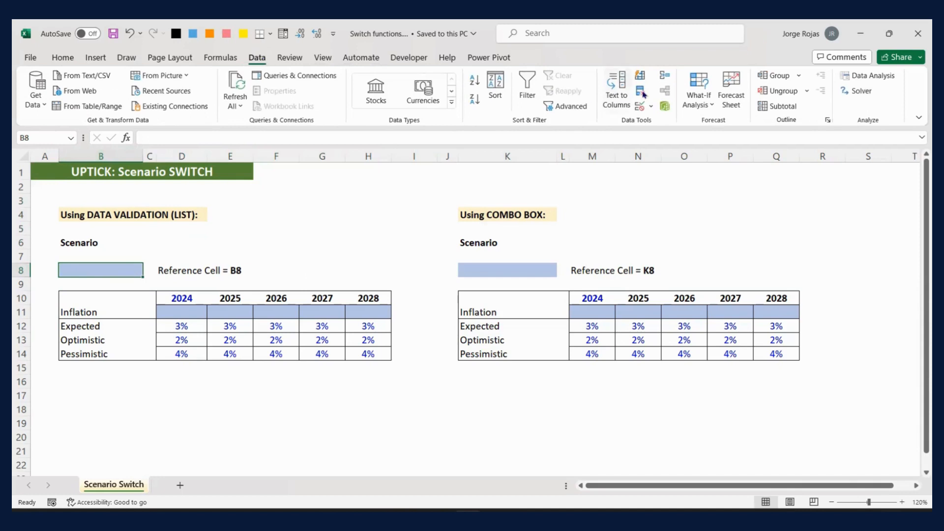
left_click(651, 105)
left_click(657, 122)
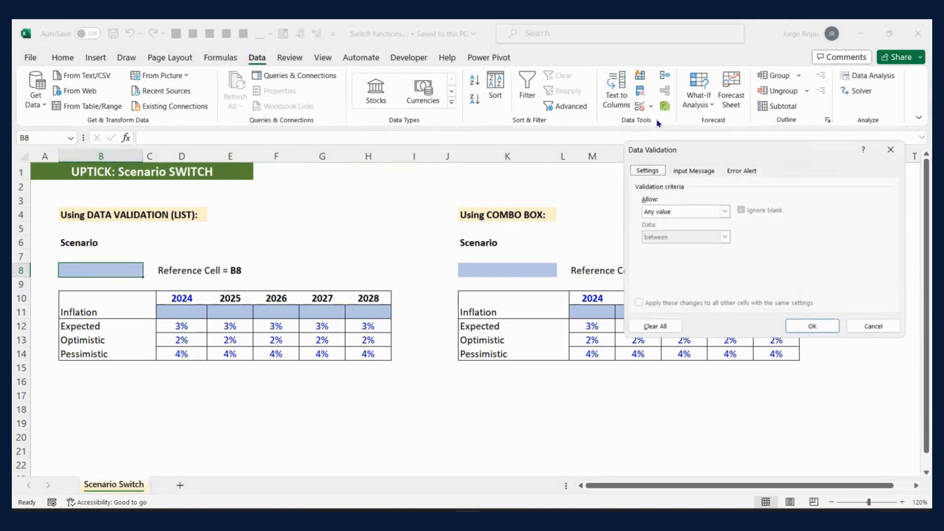
left_click(725, 213)
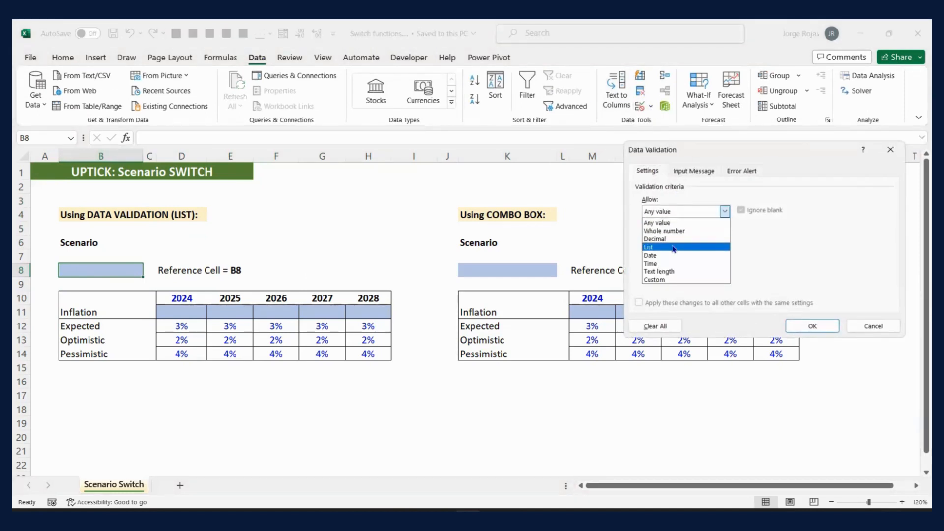
left_click(674, 247)
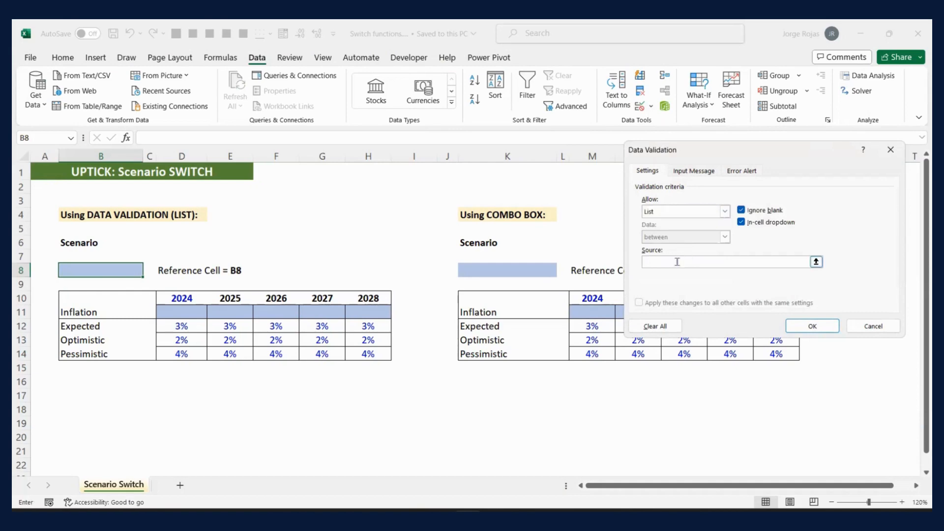
left_click(677, 262)
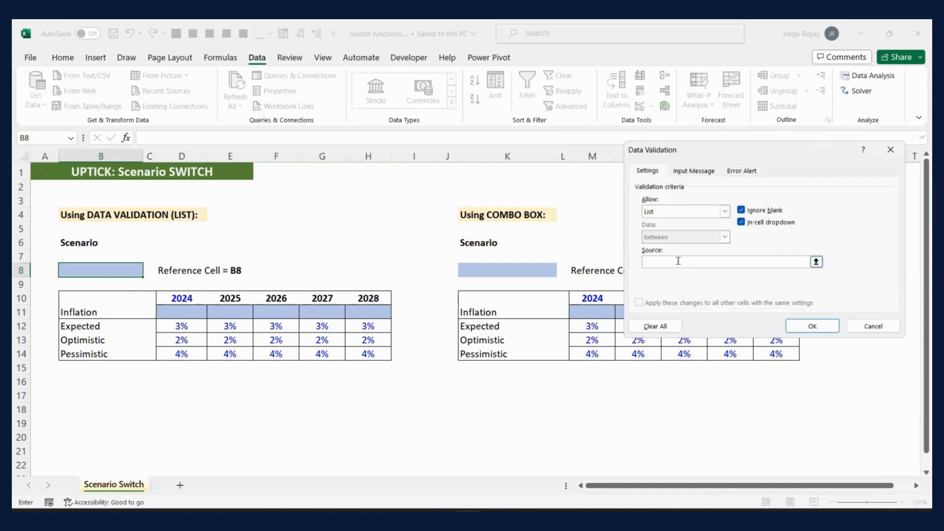
left_click_drag(87, 327, 83, 355)
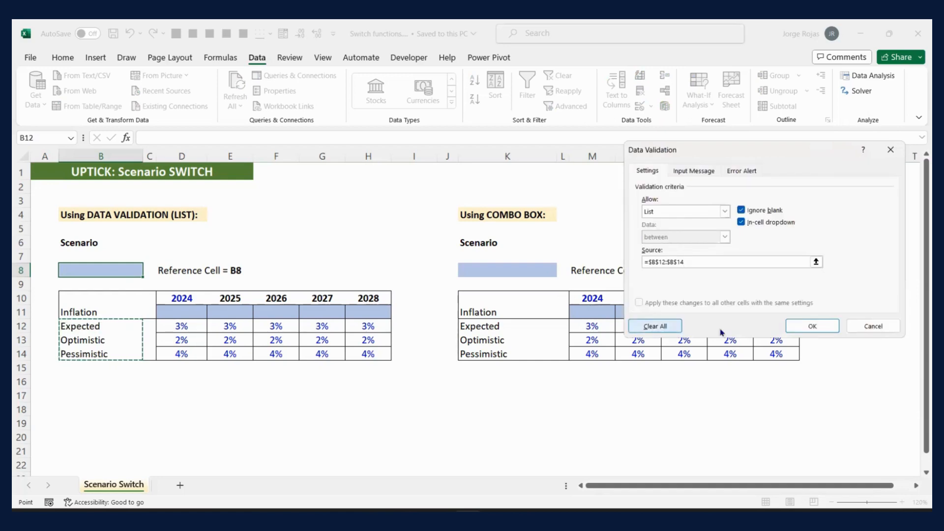
left_click(811, 326)
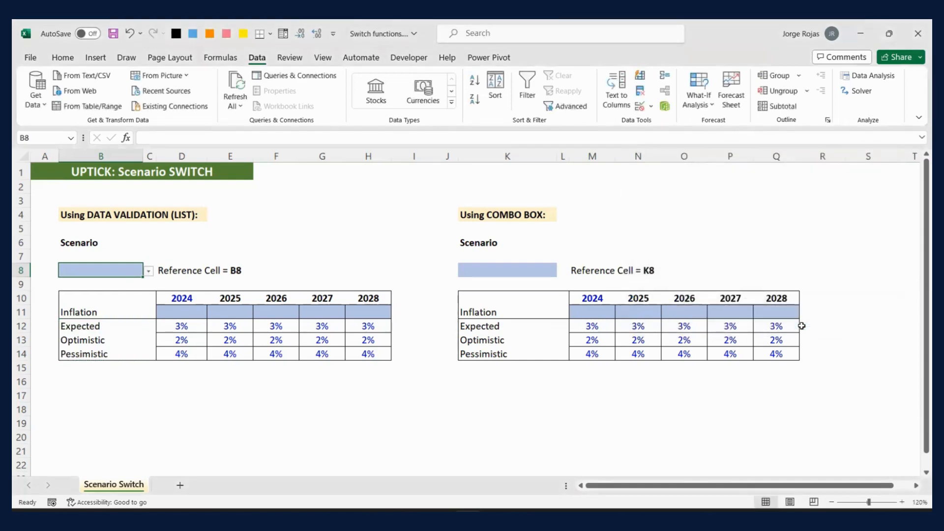
Choose Optimistic from the scenario list in cell B8 and check the cell's content.
left_click(148, 272)
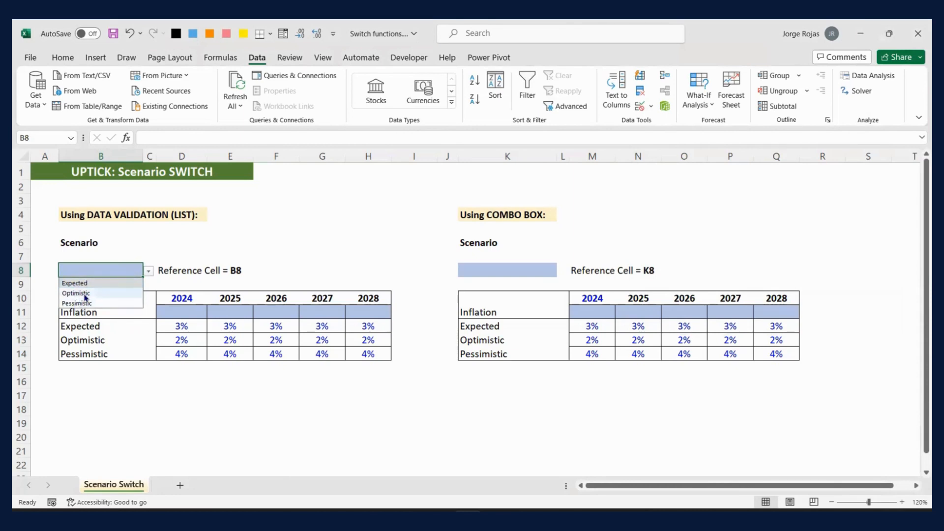
left_click(86, 297)
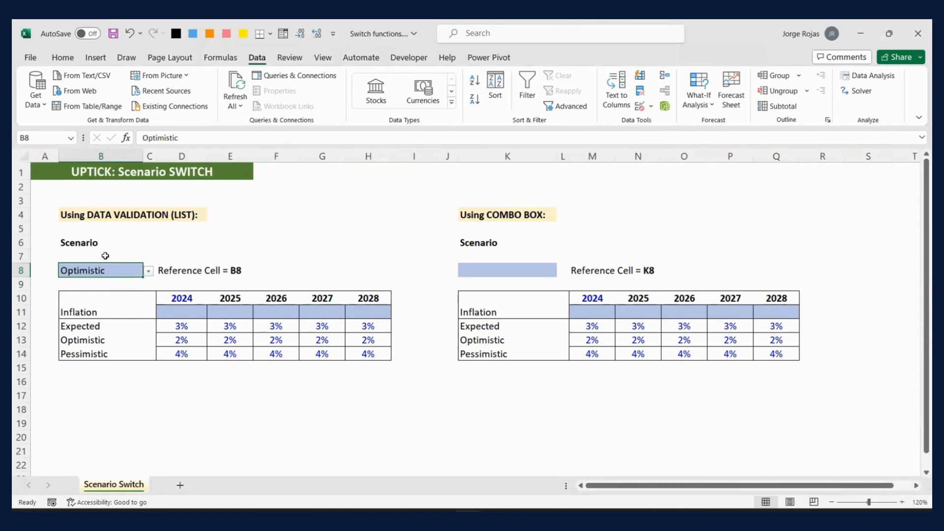
left_click_drag(178, 138, 139, 149)
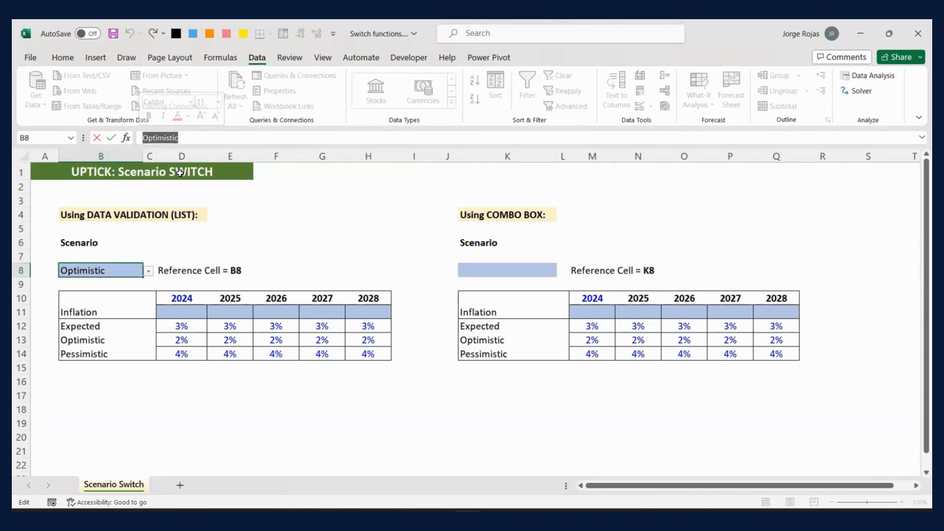
key("Escape")
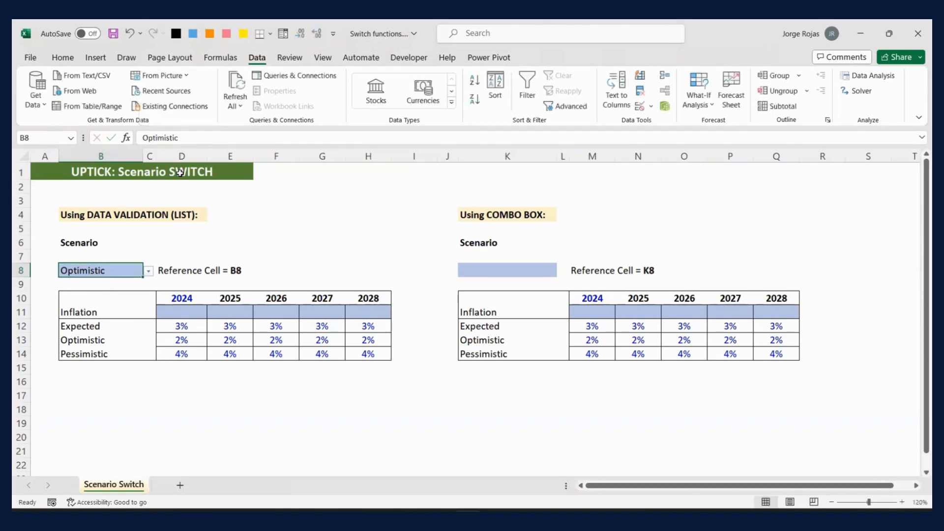
left_click(181, 170)
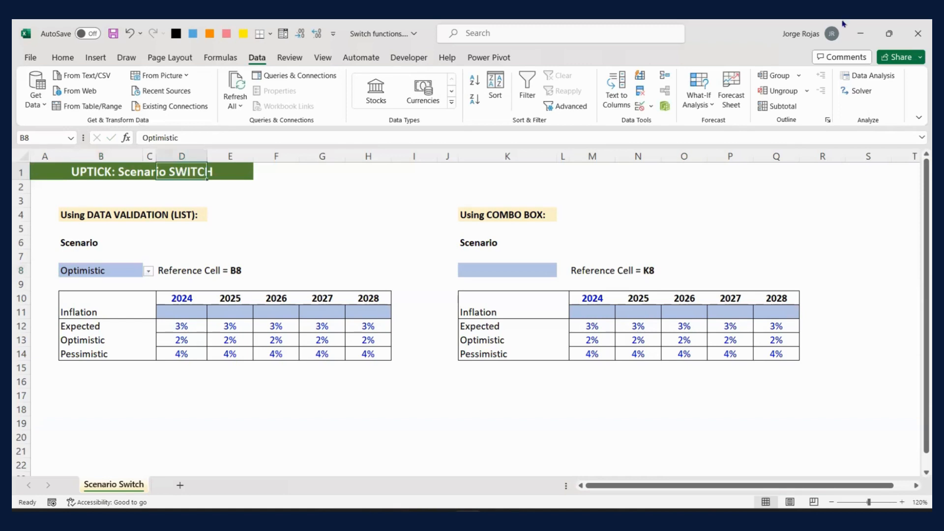
left_click(920, 163)
Begin an IF formula in D11 that returns D12 when $B$8 equals "Expected".
left_click(189, 312)
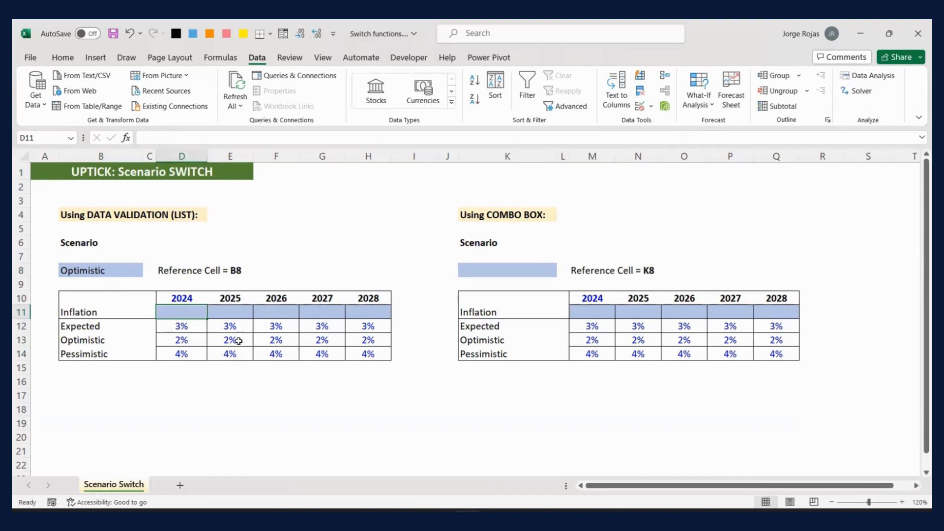
type("=if(")
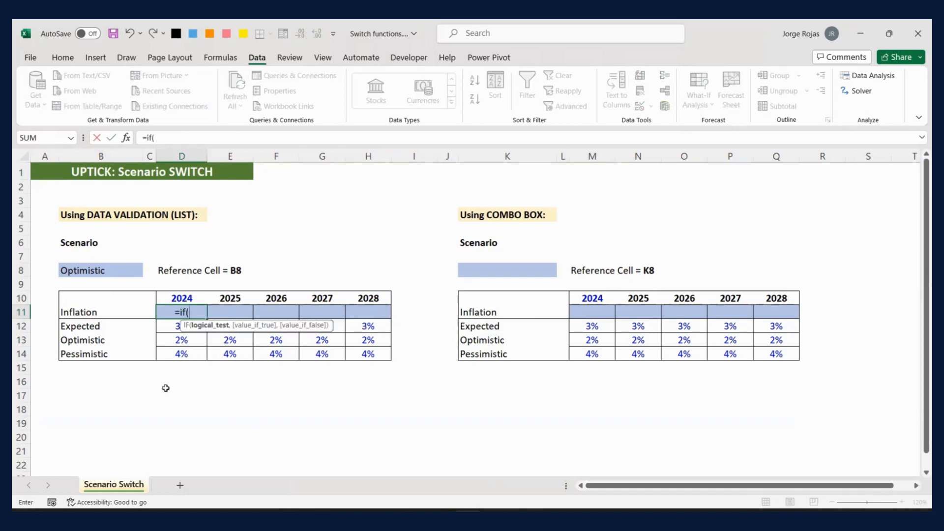
left_click(93, 271)
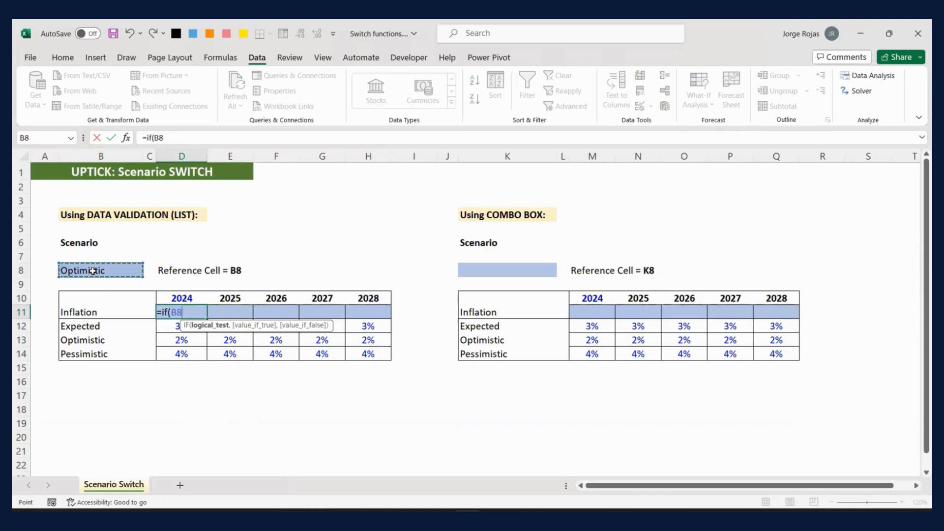
key("F4")
type(",")
key("BackSpace")
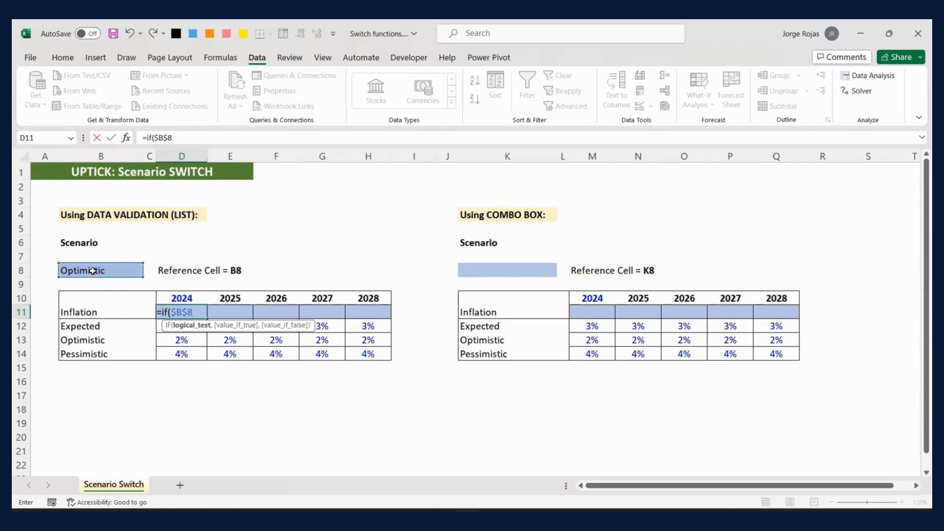
type("=\"Expected")
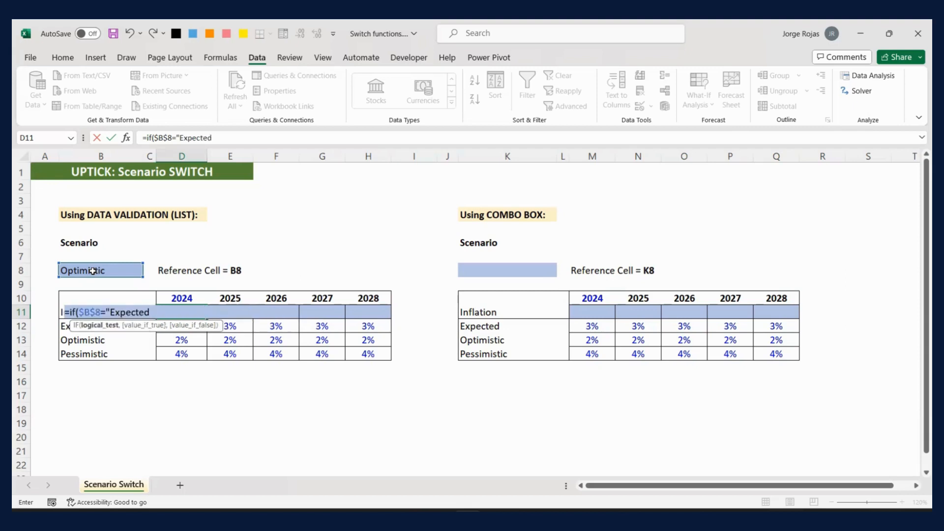
type("\",")
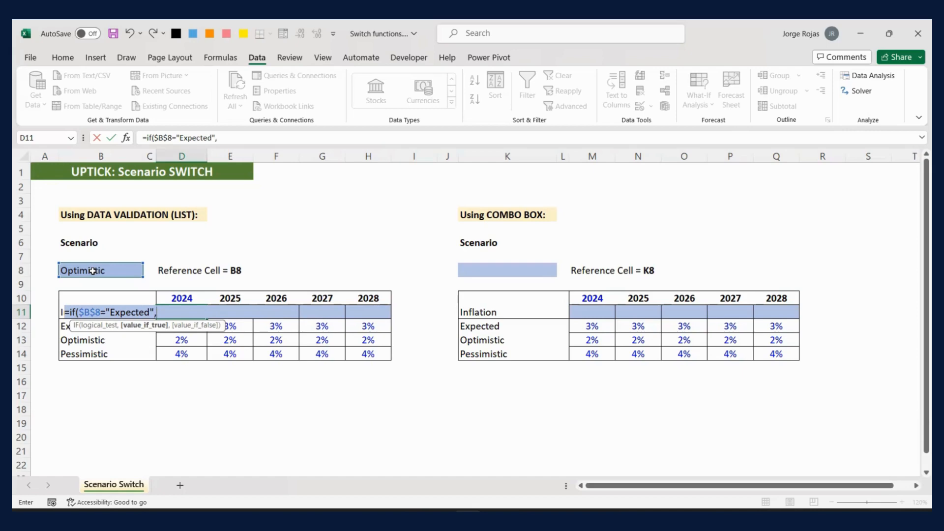
left_click(252, 138)
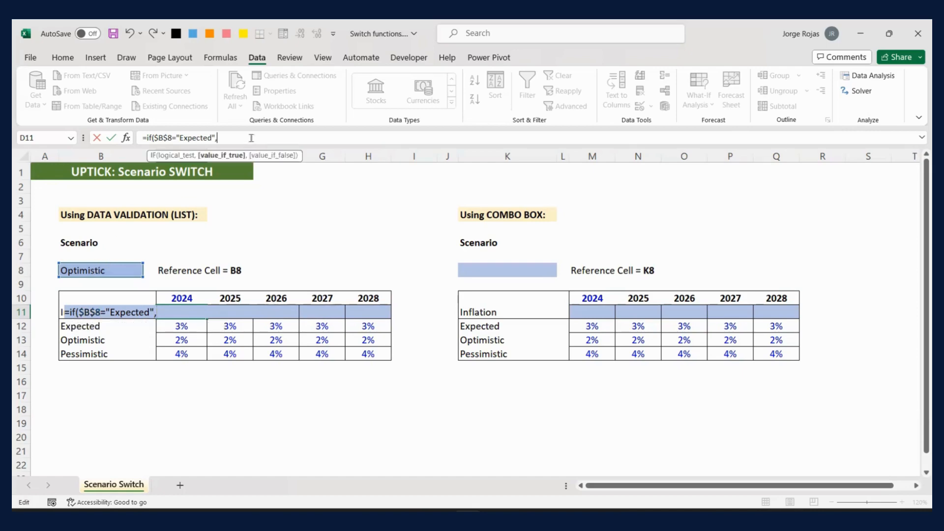
type("D12")
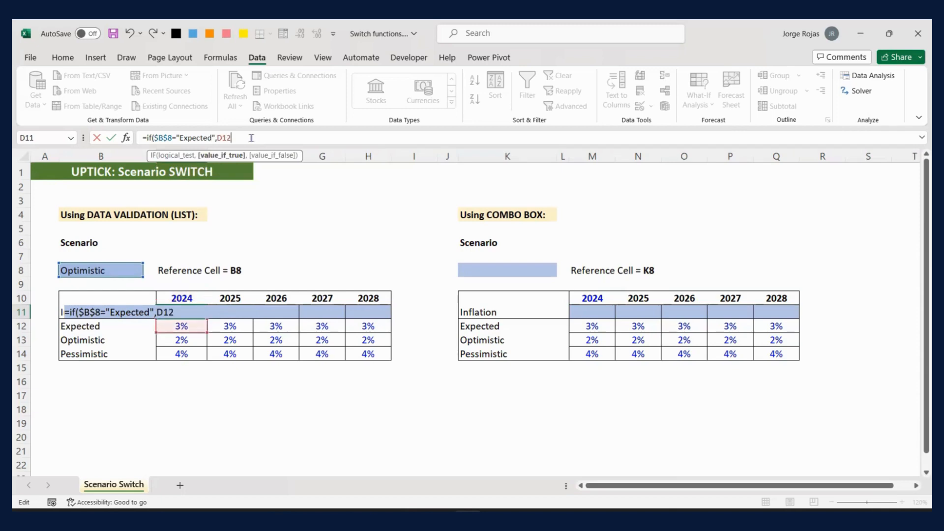
type(",")
Complete the D11 formula with a nested IF that returns D13 when $B$8 equals "Optimistic" and D14 otherwise.
type("if(")
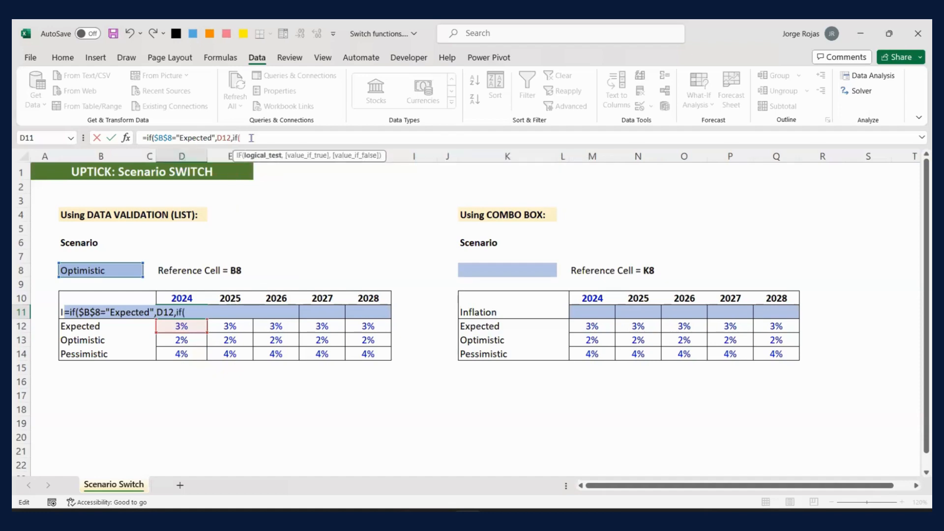
left_click(87, 268)
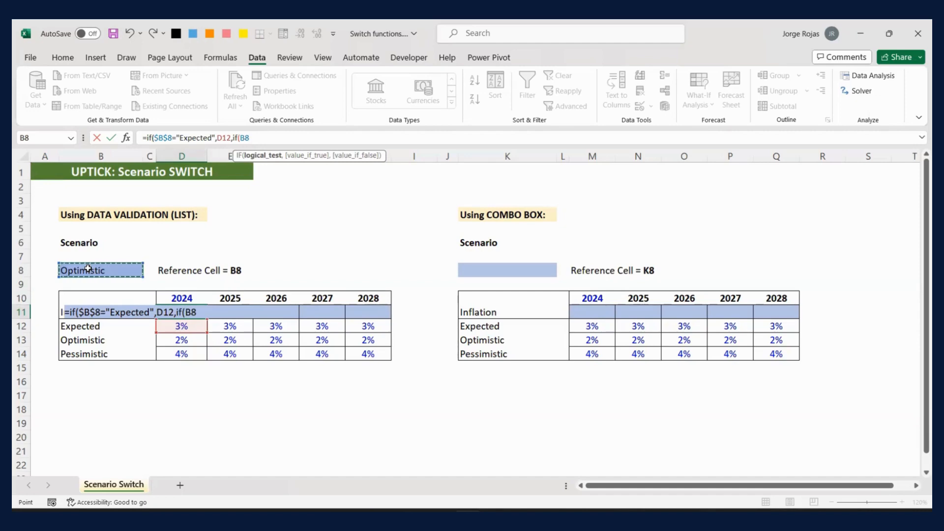
key("F4")
type("=\"Optimistic")
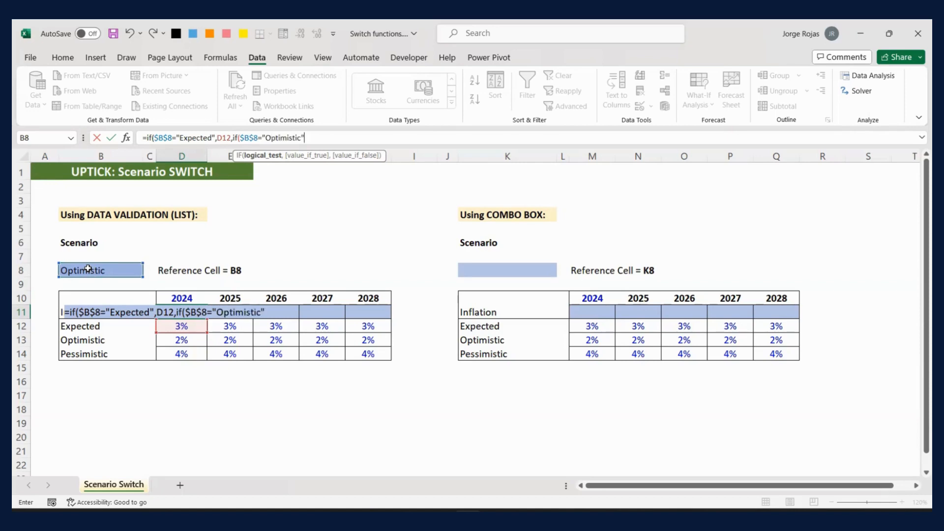
type("\",")
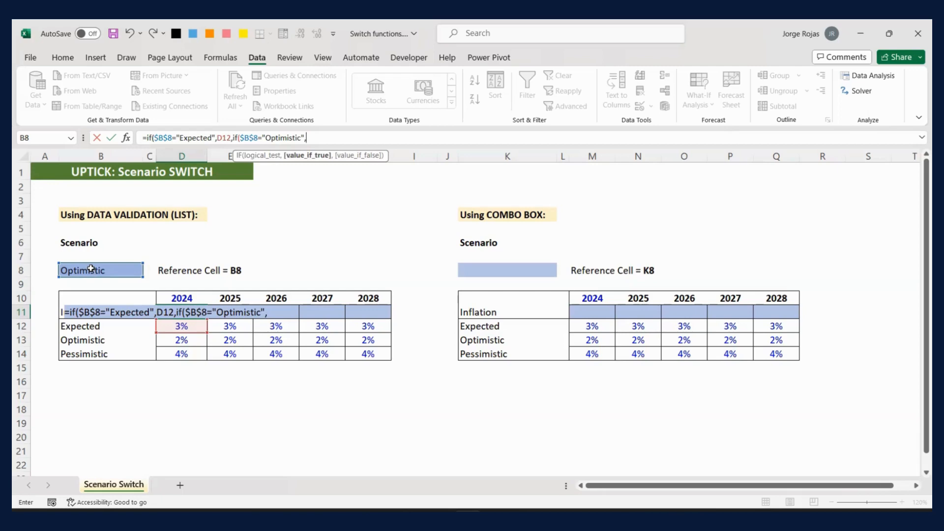
left_click(189, 343)
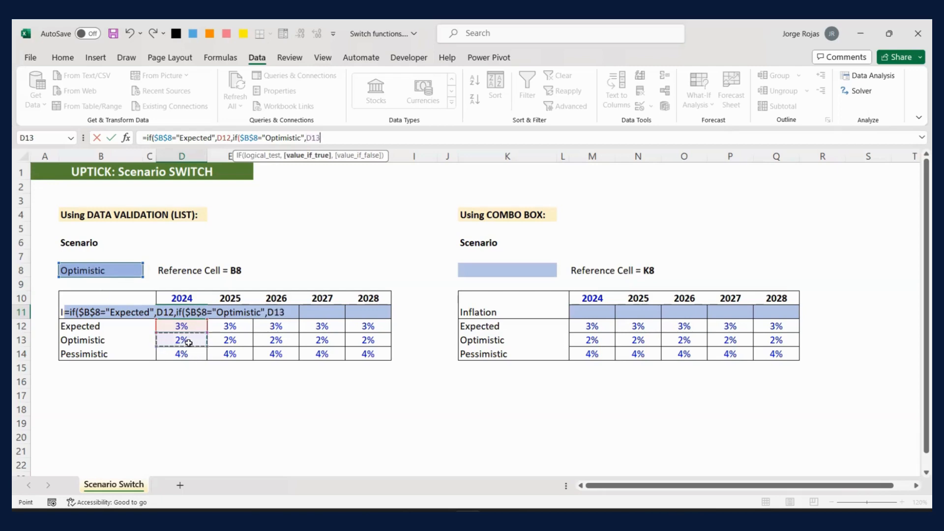
type(",")
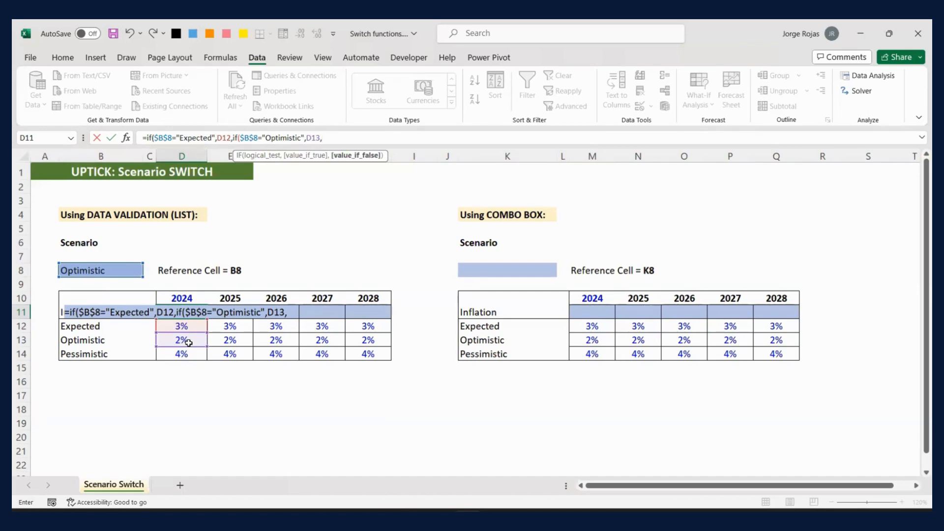
left_click(191, 350)
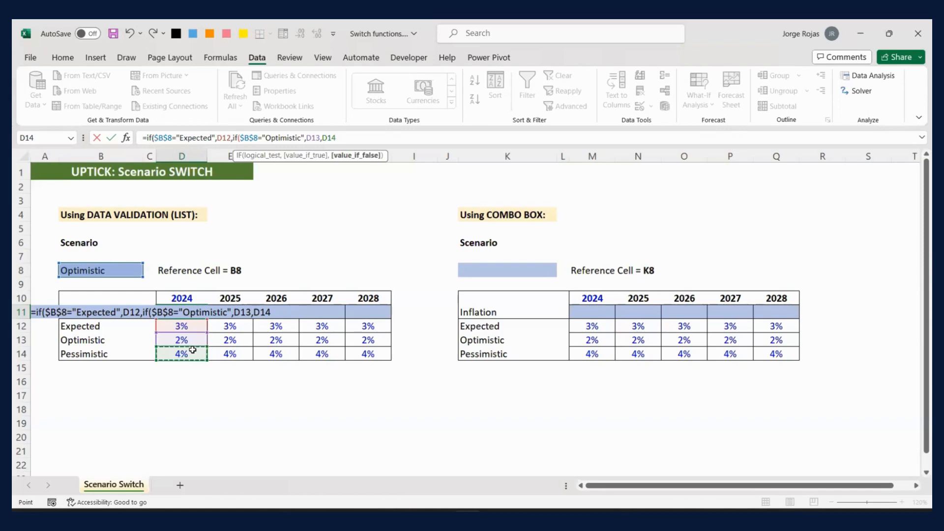
type("))")
key("Return")
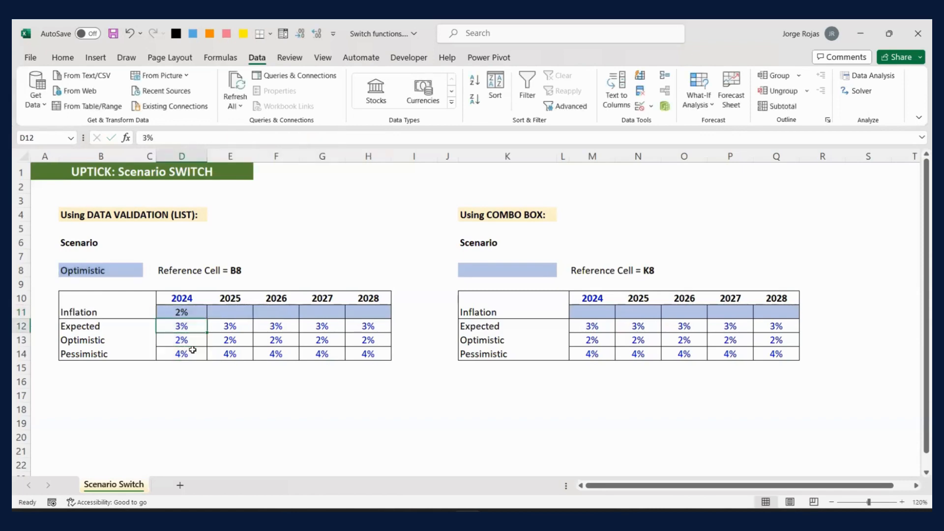
Test the D11 formula by choosing Expected, Optimistic and Pessimistic in turn from the scenario list in B8.
left_click(134, 270)
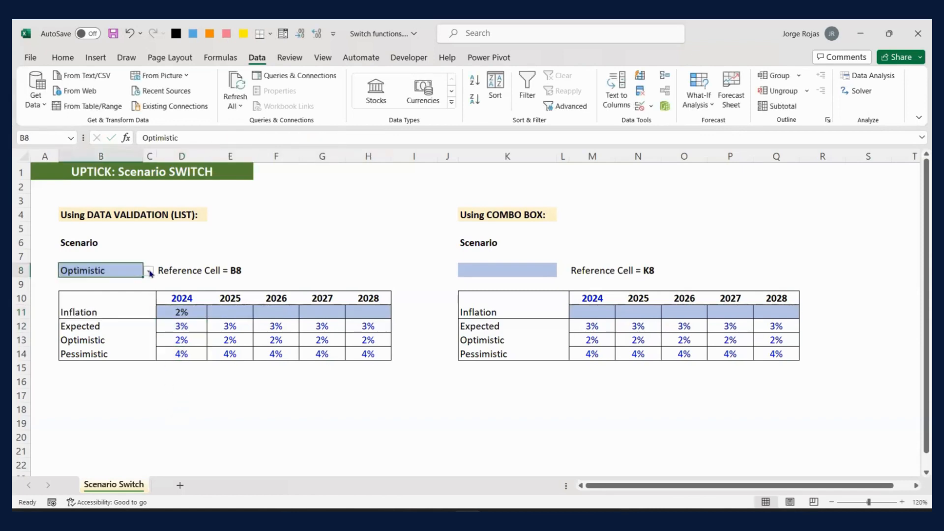
left_click(149, 272)
left_click(129, 282)
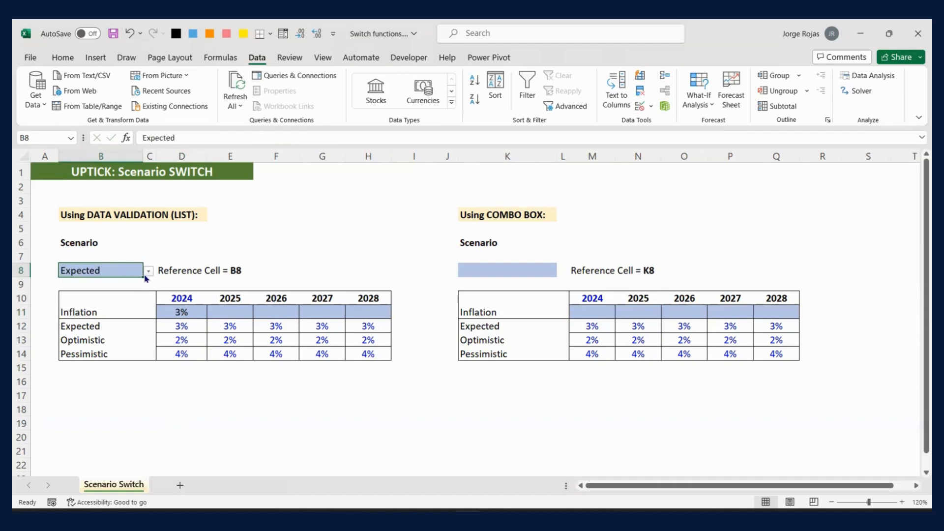
left_click(146, 275)
left_click(127, 294)
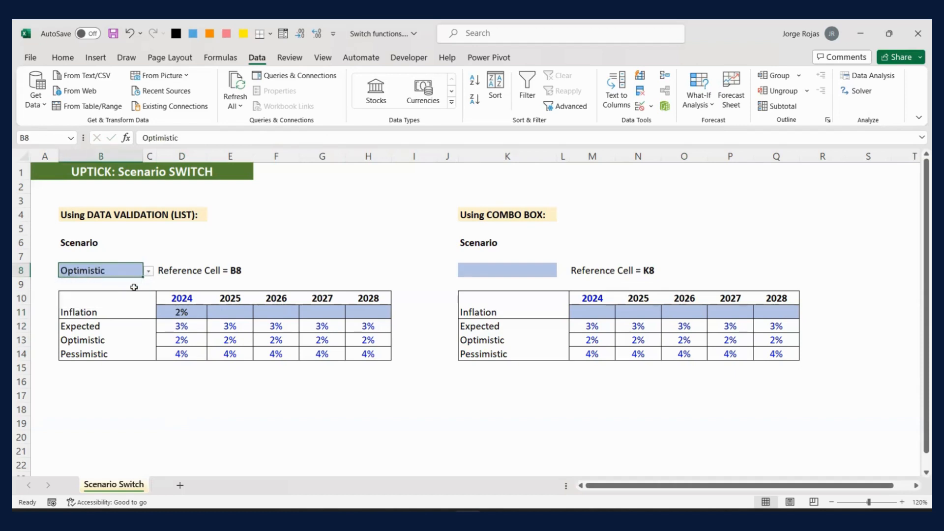
left_click(148, 271)
left_click(129, 304)
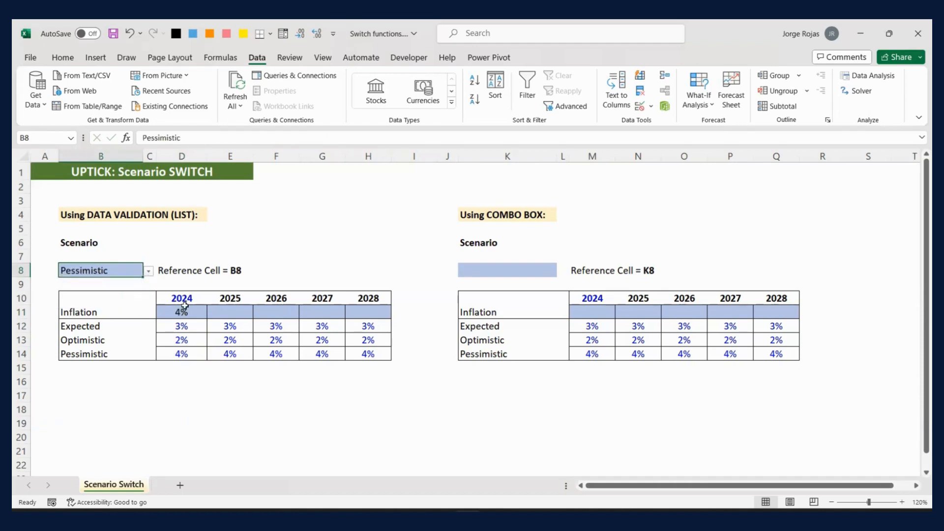
Fill the D11 inflation formula across the row through H11 for the years 2025 to 2028.
left_click(187, 312)
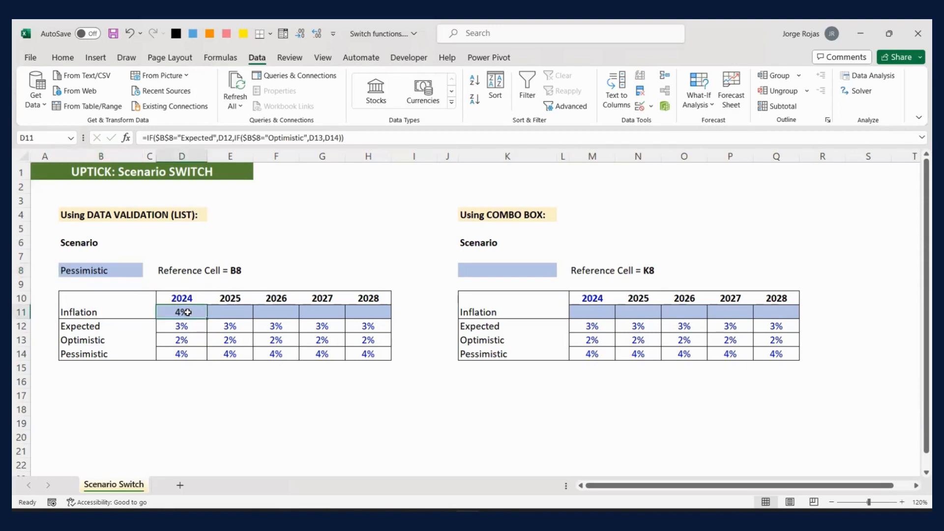
key("shift+Right")
key("shift+Right")
key("shift+Right")
key("shift+Right")
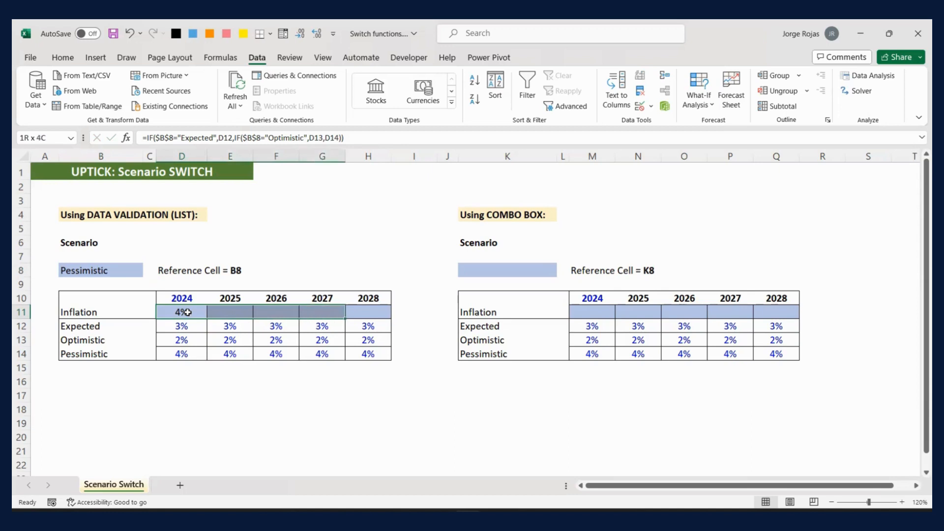
key("ctrl+r")
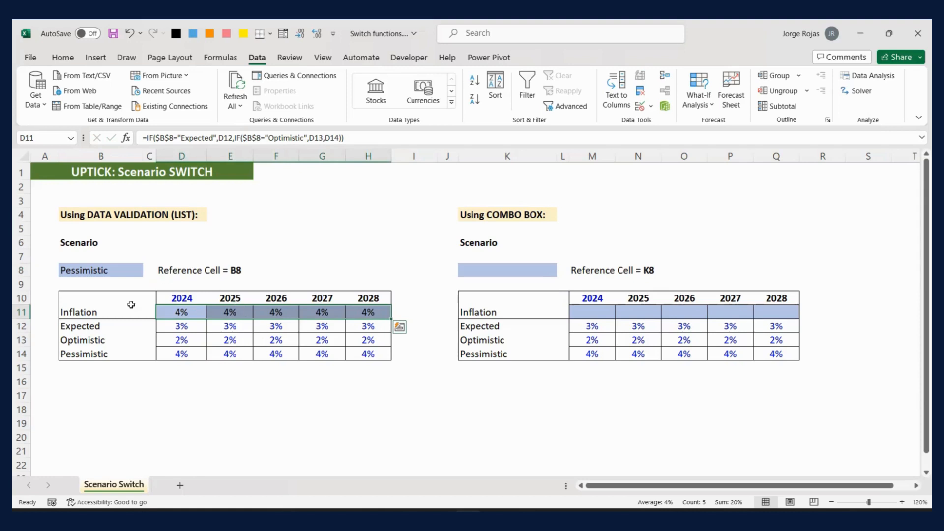
Choose Optimistic from the scenario list in B8 and check the inflation rates in D11:H11.
left_click(127, 271)
left_click(147, 271)
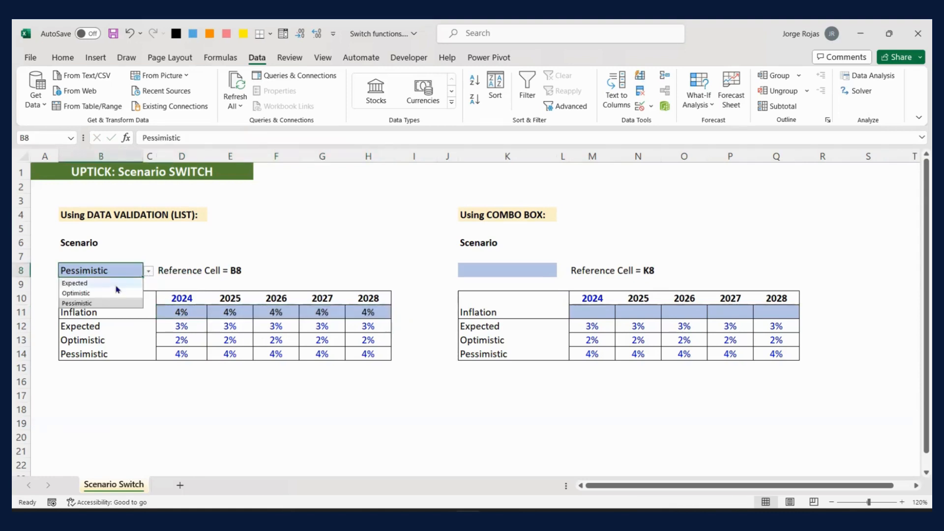
left_click(117, 293)
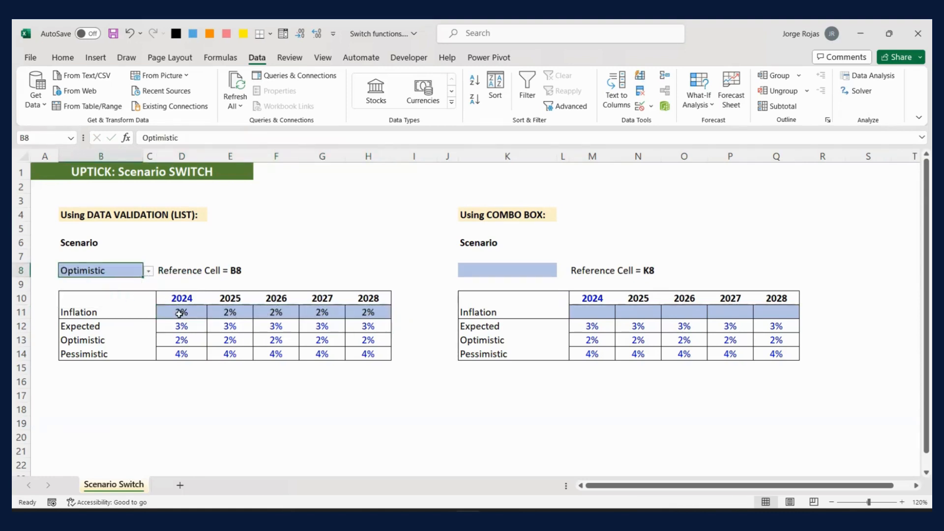
left_click_drag(180, 314, 371, 319)
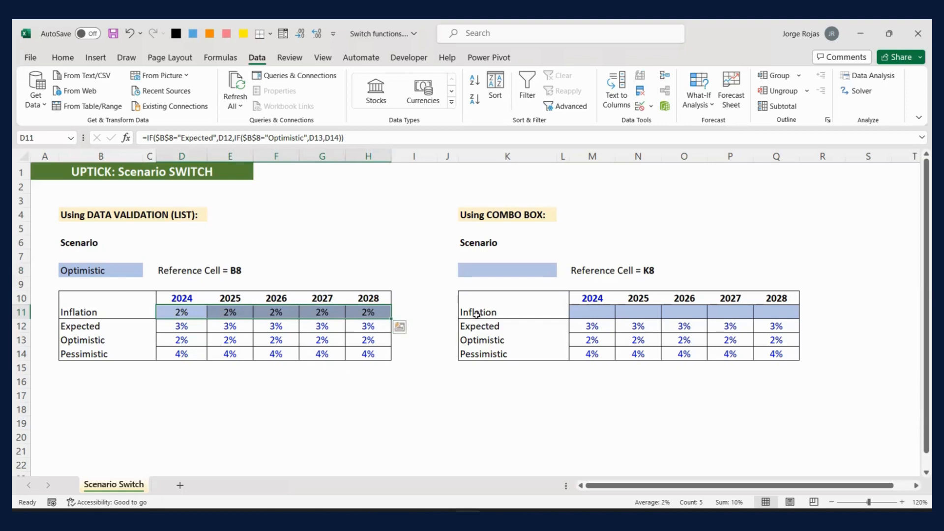
left_click(423, 258)
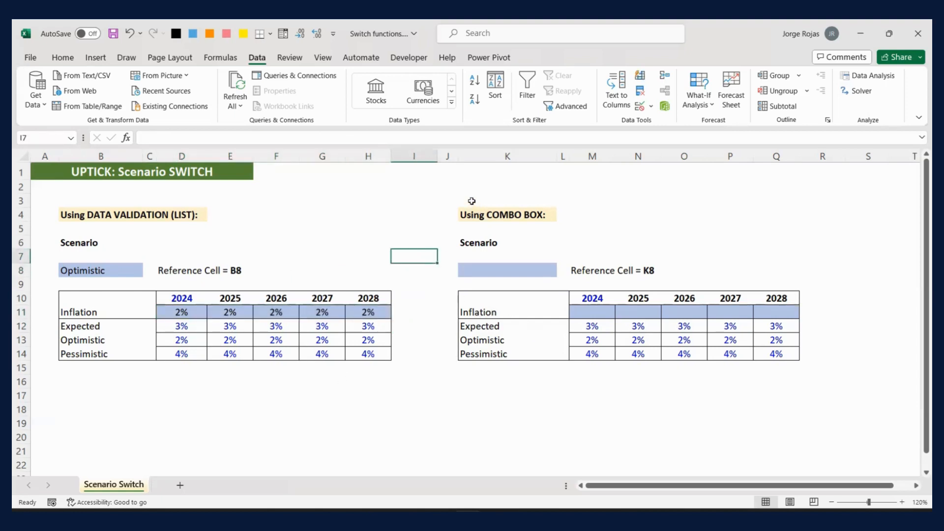
left_click_drag(472, 199, 575, 223)
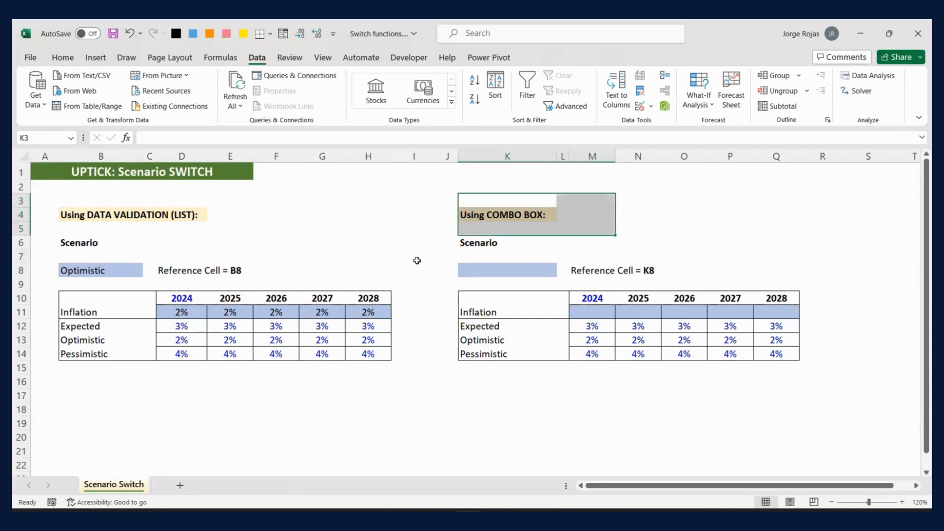
left_click(431, 218)
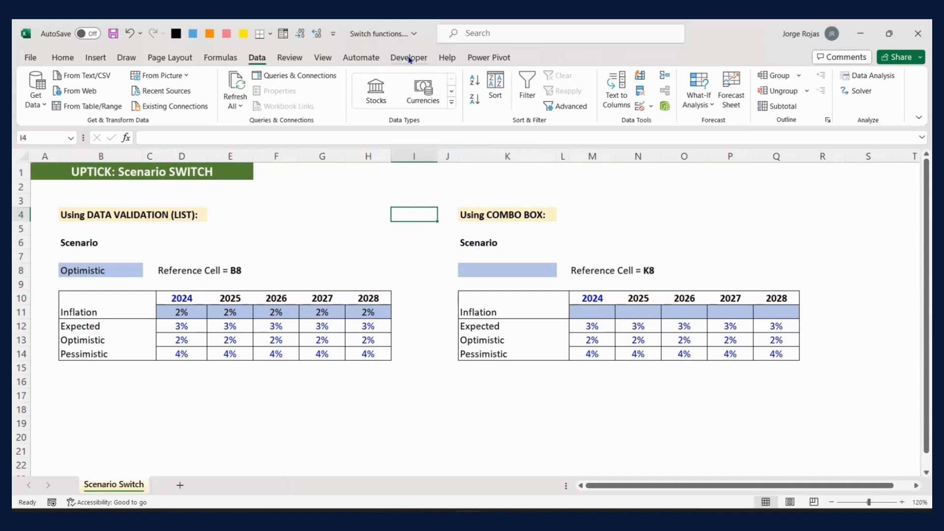
Make sure Developer is enabled among the main tabs in the Customize Ribbon options and accept the settings.
left_click(29, 57)
left_click(51, 488)
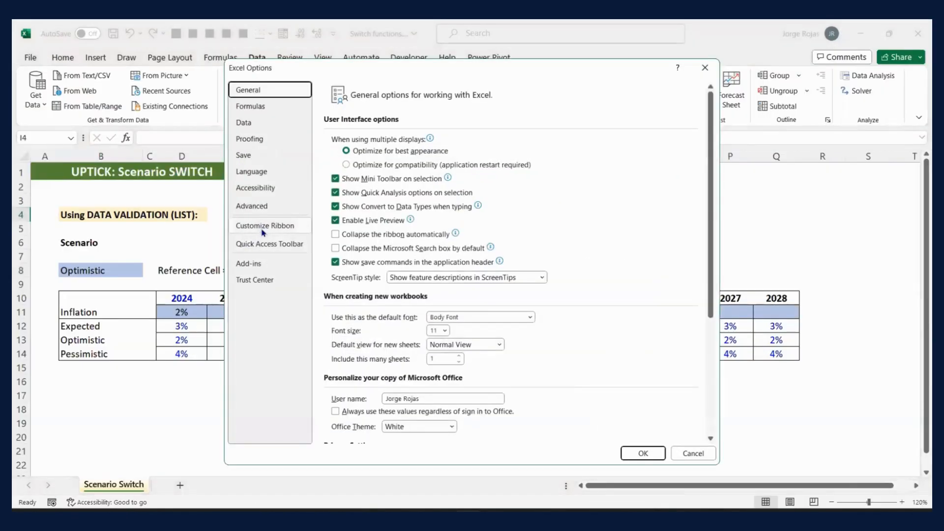
left_click(264, 231)
scroll(599, 313, "down", 2)
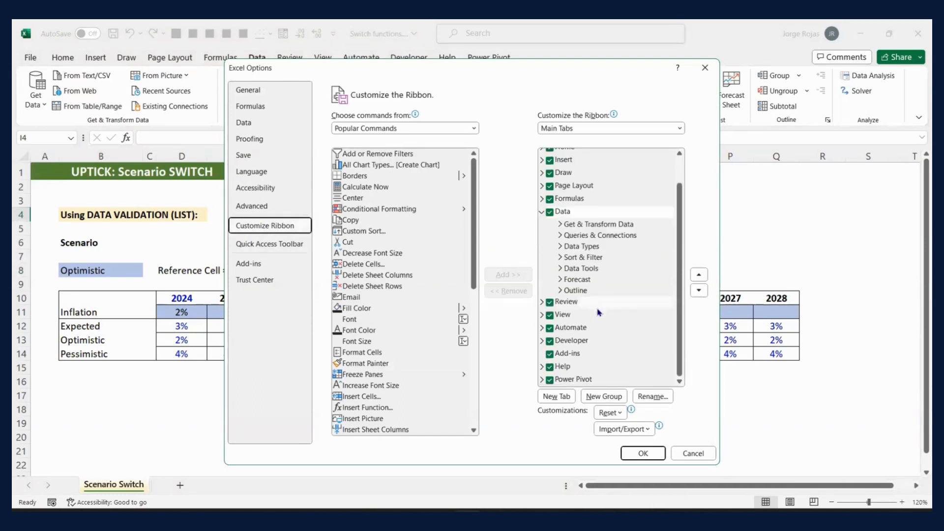
left_click(551, 341)
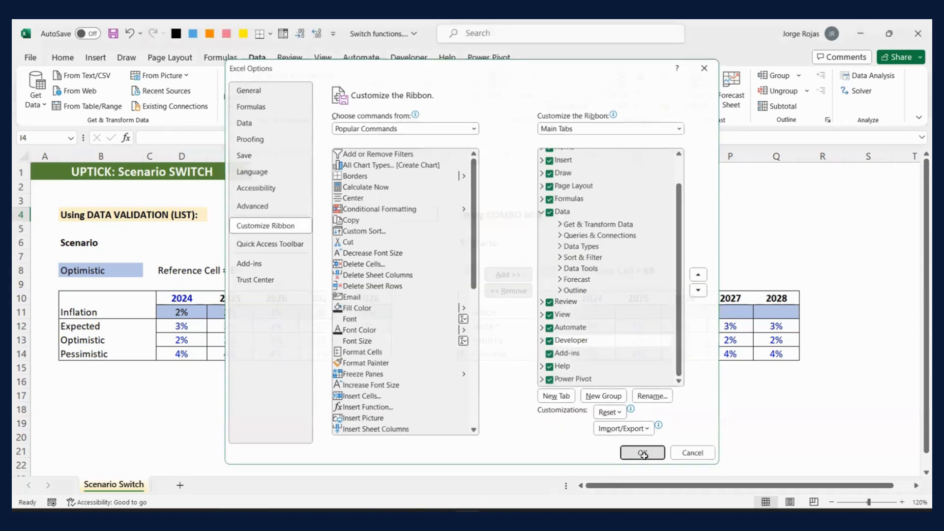
left_click(641, 453)
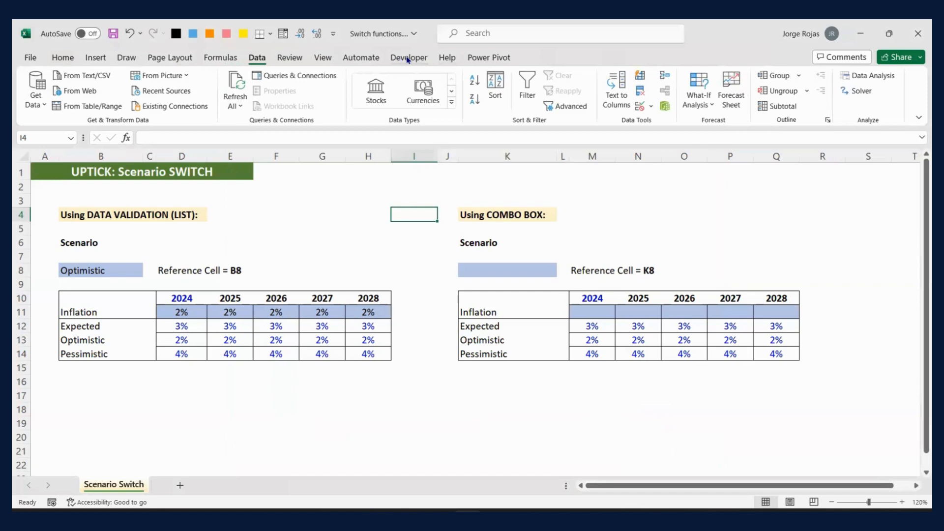
Insert a Combo Box form control beside the "Using COMBO BOX:" heading, spanning columns M to N above row 5.
left_click(408, 58)
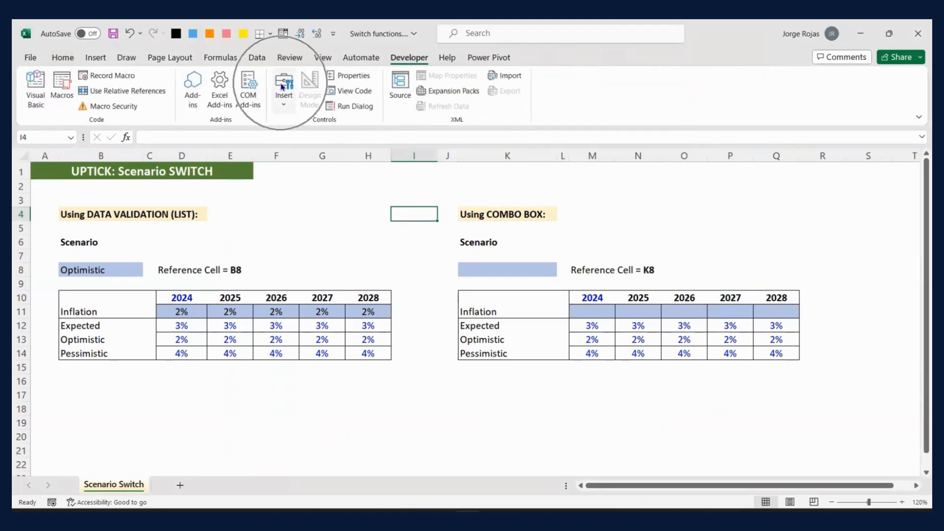
left_click(289, 112)
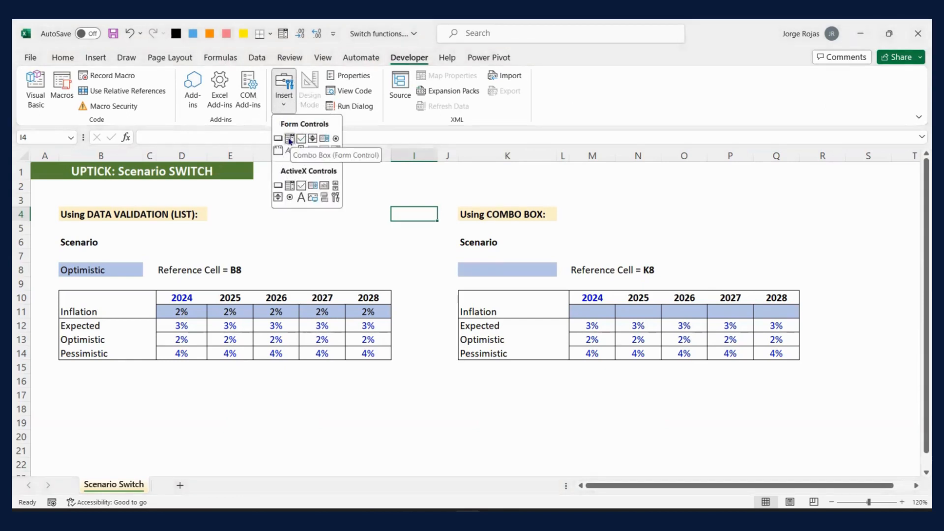
left_click(290, 140)
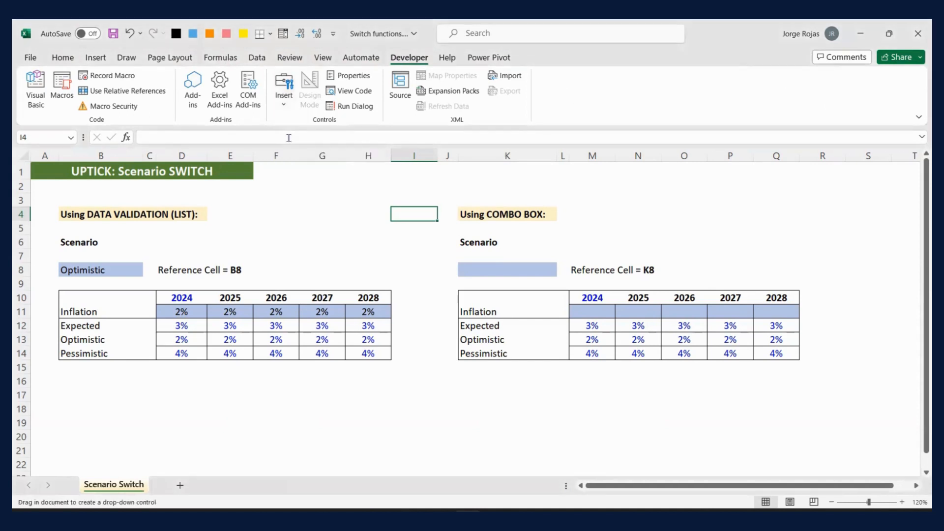
left_click_drag(584, 188, 662, 208)
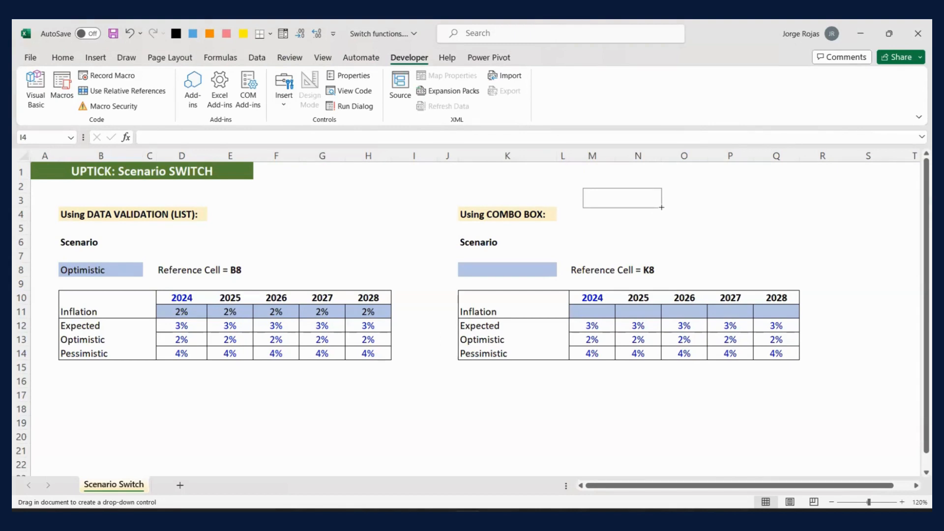
left_click_drag(662, 208, 662, 207)
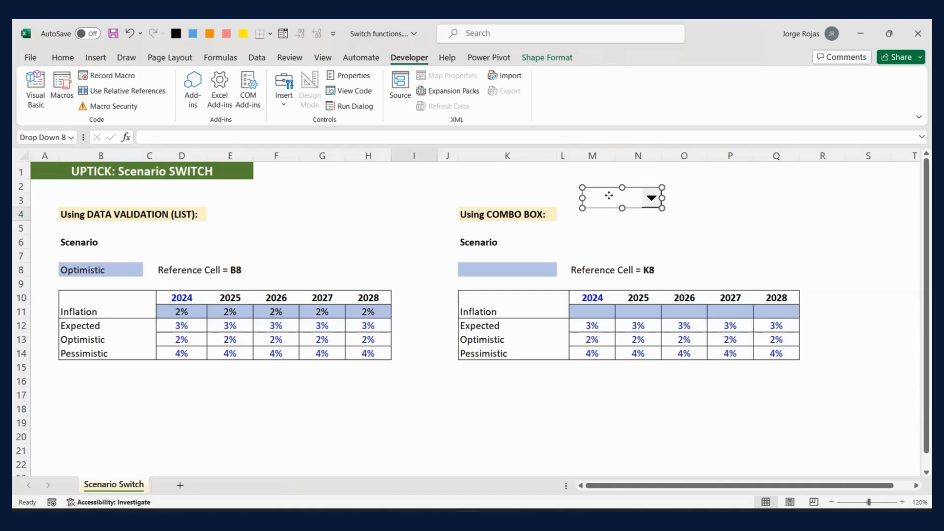
Set the combo box's input range to $K$12:$K$14 and its cell link to $K$8, with 3-D shading enabled.
right_click(610, 197)
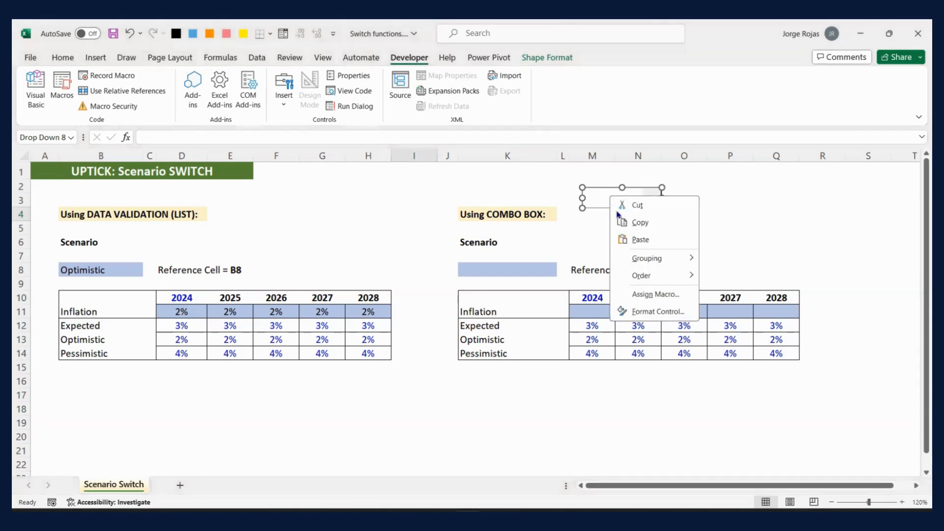
left_click(658, 312)
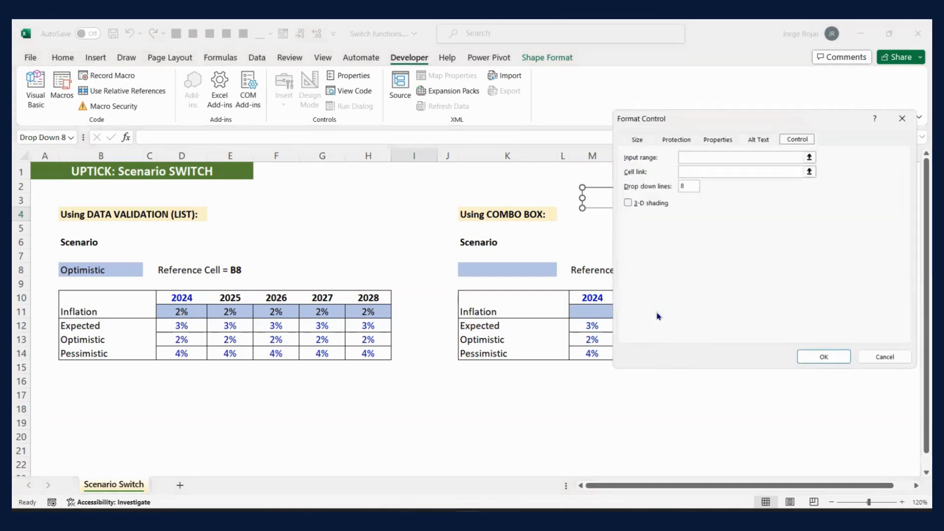
left_click(691, 157)
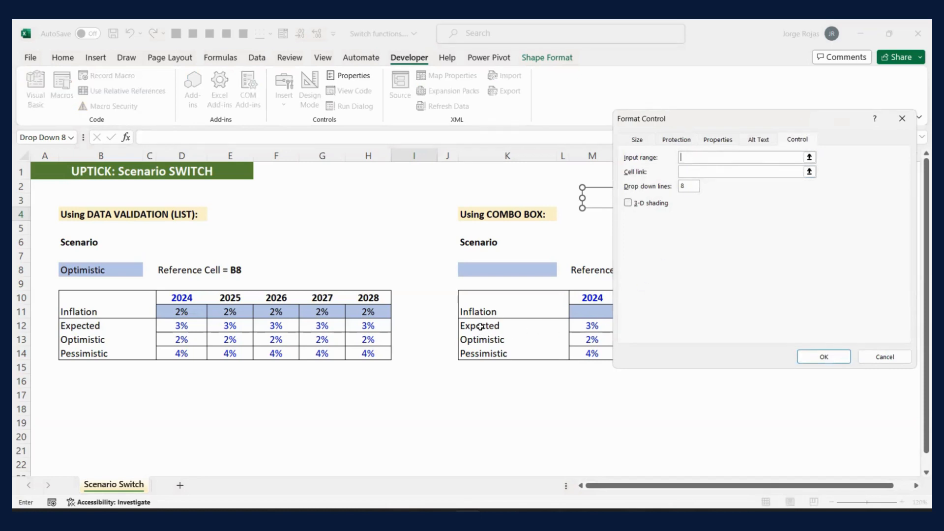
left_click_drag(480, 327, 482, 352)
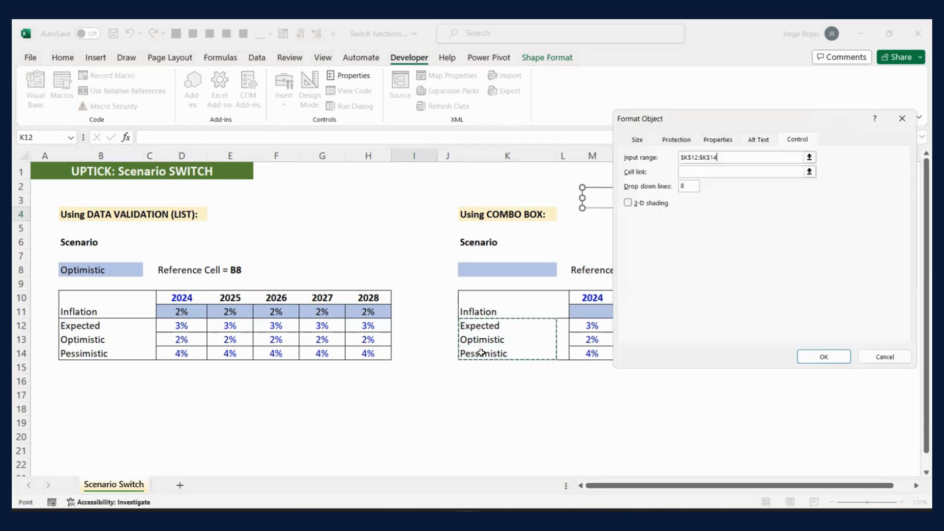
left_click(691, 171)
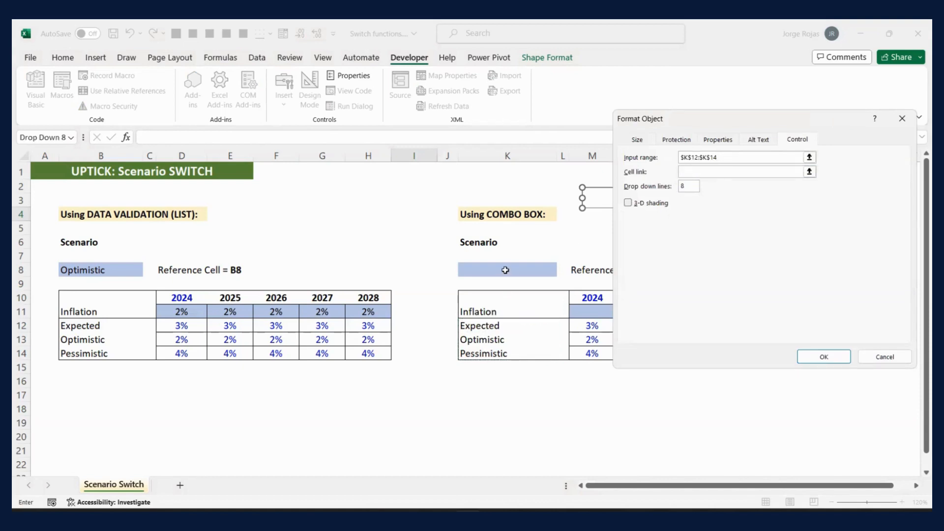
left_click(505, 270)
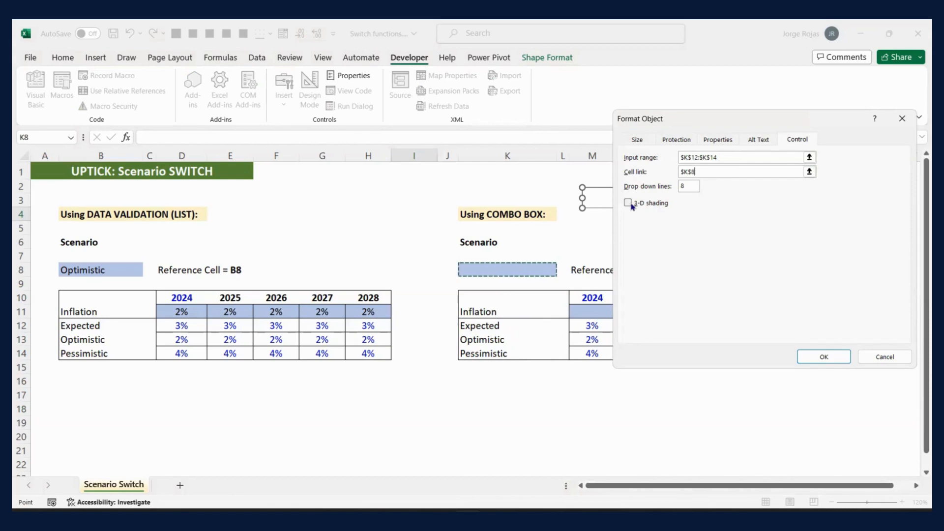
left_click(629, 203)
left_click(824, 356)
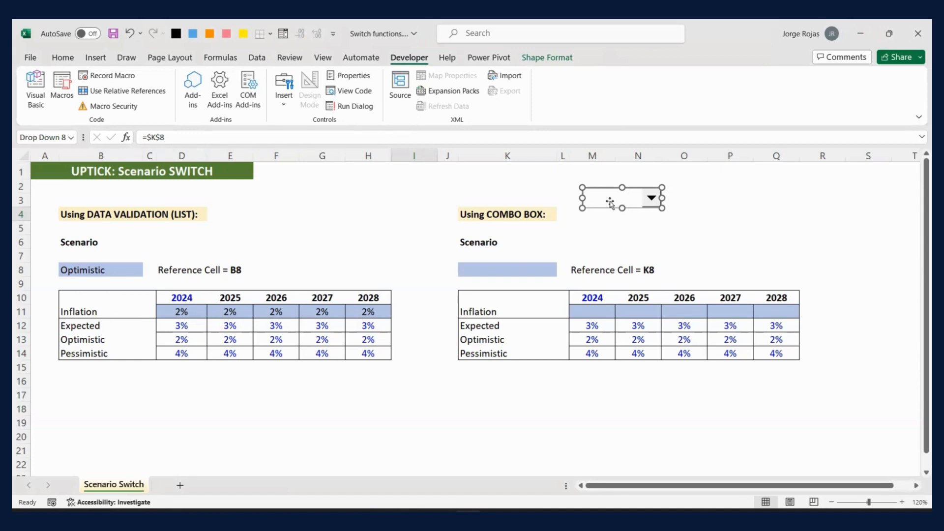
key("Escape")
Choose Expected in the combo box and compare linked cell K8 with the data validation cell B8.
left_click(652, 198)
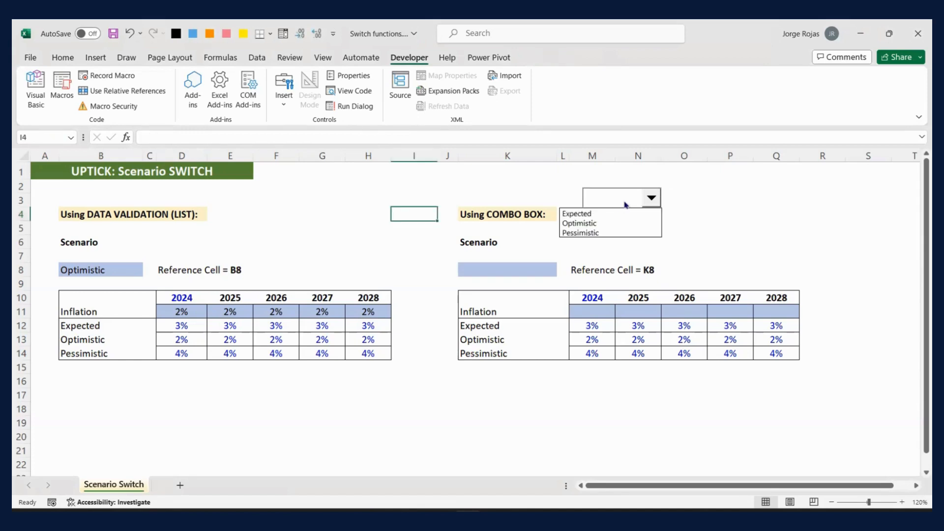
left_click(659, 199)
left_click(654, 199)
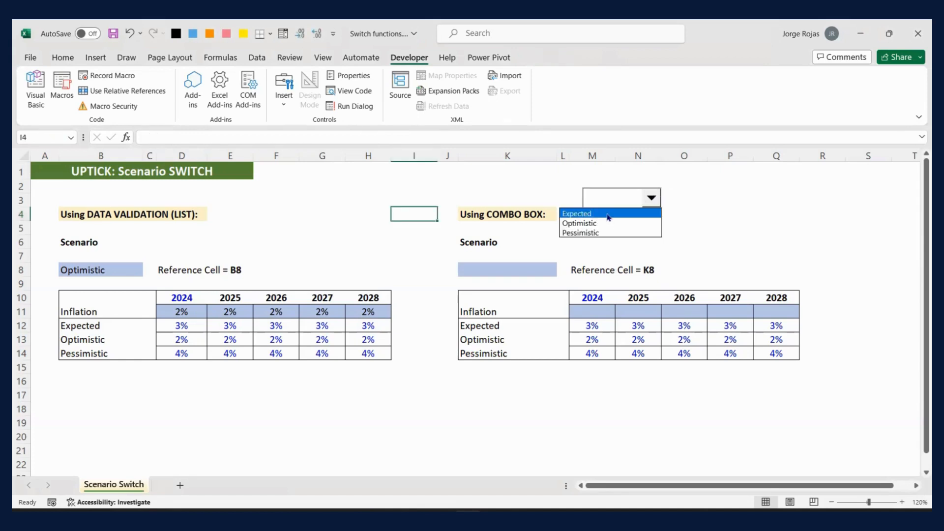
left_click(606, 213)
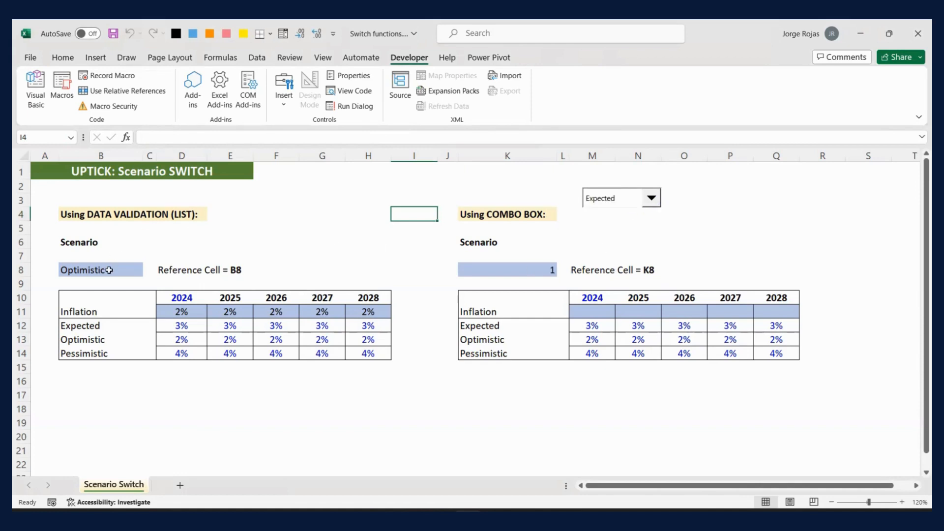
left_click(109, 270)
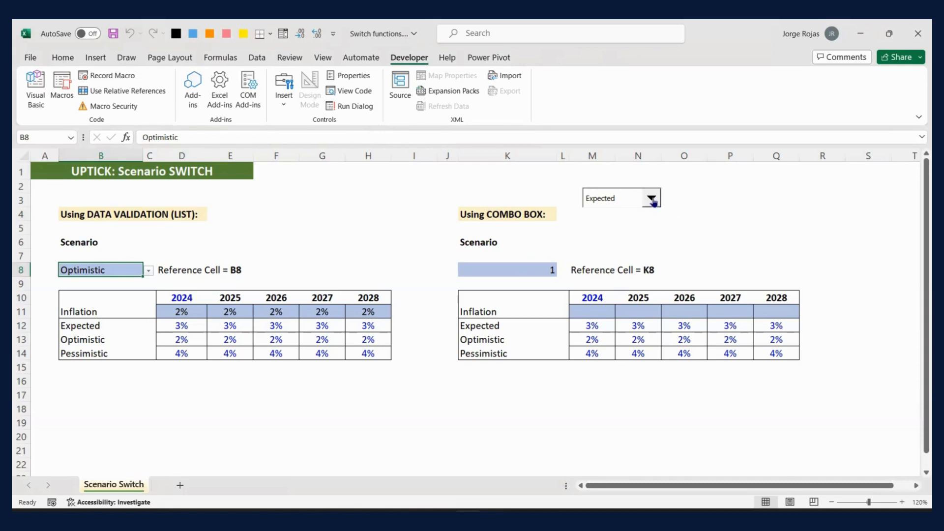
Cycle the combo box through Optimistic, Pessimistic and Expected, ending on Pessimistic, and check the index number in K8 for each choice.
left_click(653, 201)
left_click(621, 226)
left_click(652, 199)
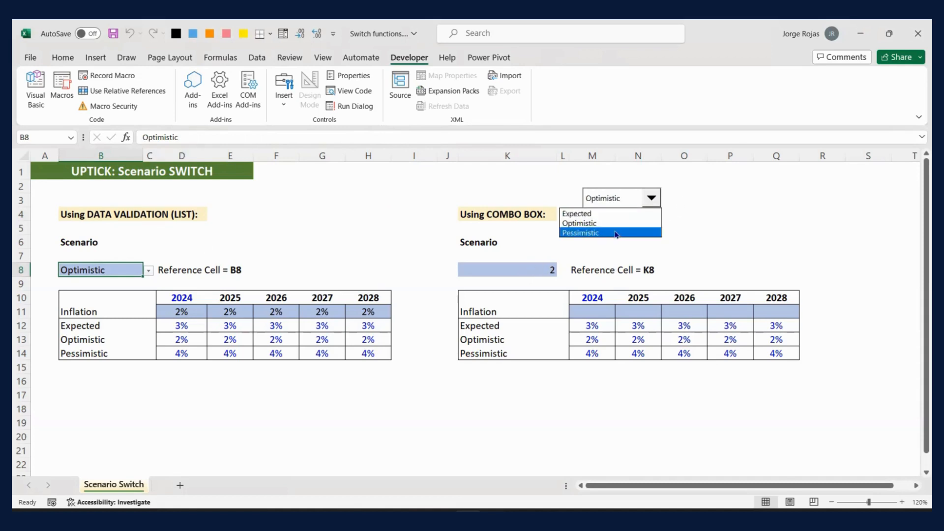
left_click(613, 234)
left_click(652, 199)
left_click(640, 215)
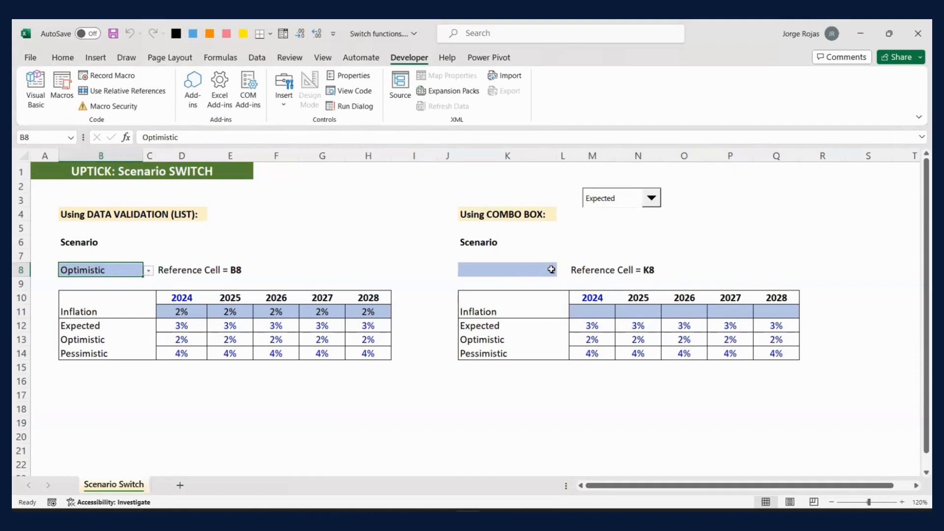
left_click(652, 199)
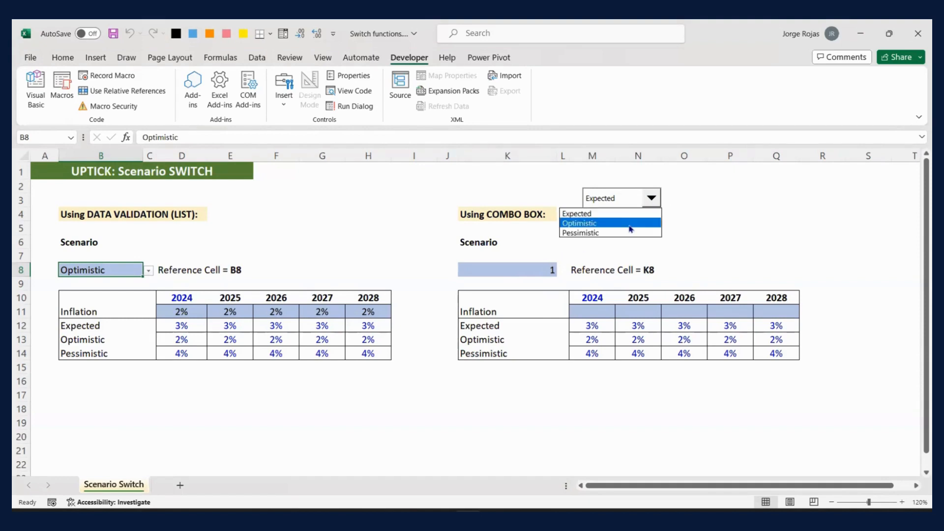
left_click(634, 224)
left_click(651, 203)
left_click(624, 231)
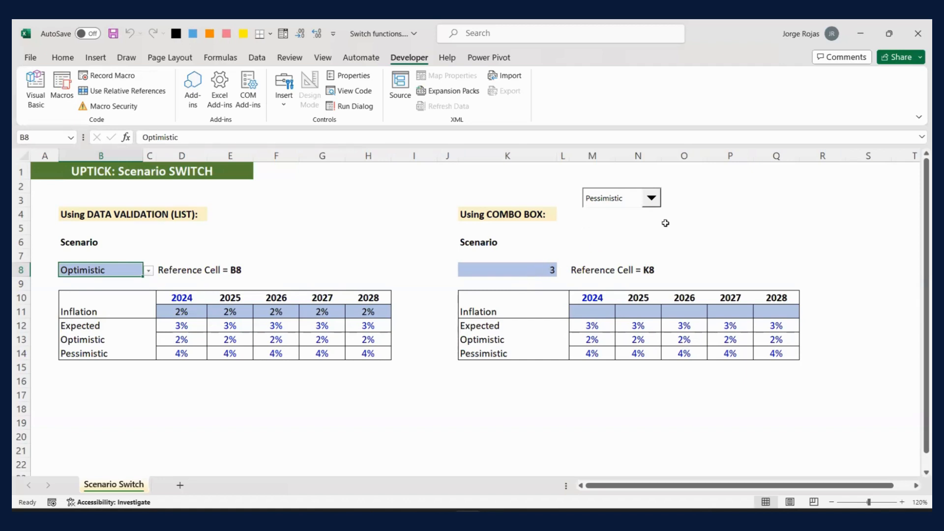
Move and resize the combo box so it covers cell K8, and set it to Expected.
left_click(635, 202)
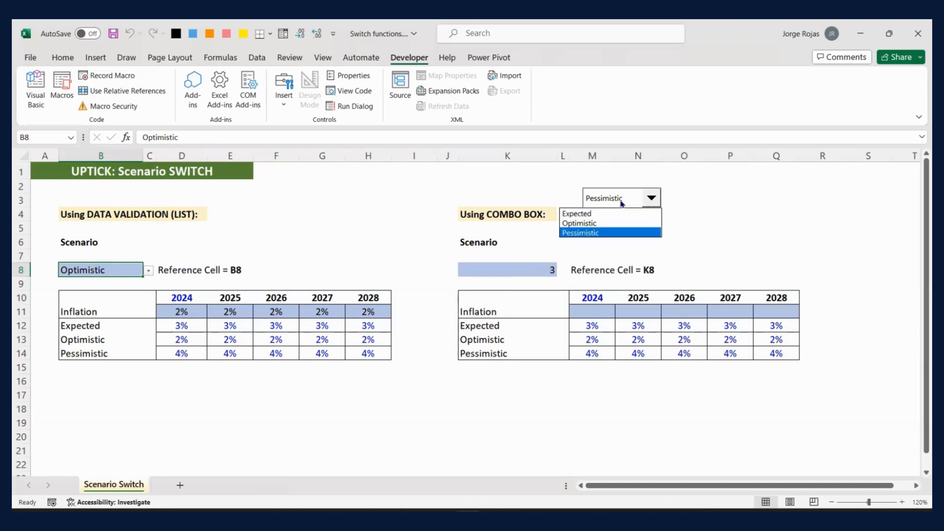
left_click(622, 203)
right_click(621, 198)
left_click(609, 198)
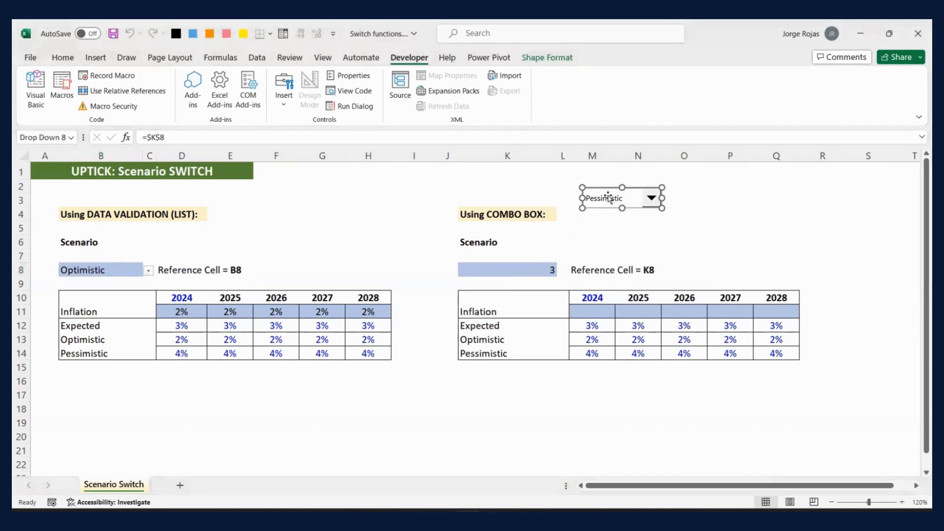
left_click_drag(610, 198, 525, 278)
left_click_drag(482, 271, 484, 263)
left_click_drag(539, 270, 562, 270)
left_click(587, 231)
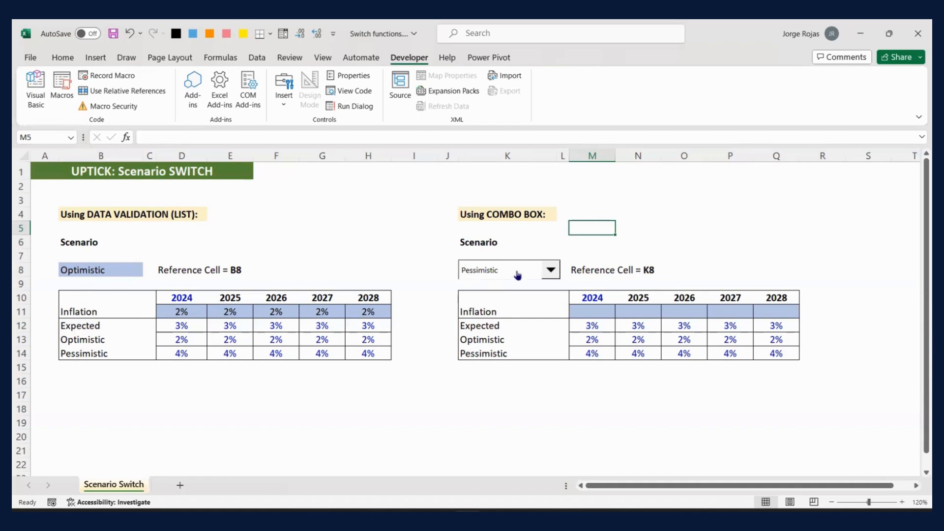
left_click(551, 270)
left_click(485, 286)
Start a CHOOSE formula in the 2024 inflation cell M11 with the absolute reference $K$8 as the index number.
left_click(601, 311)
type("=")
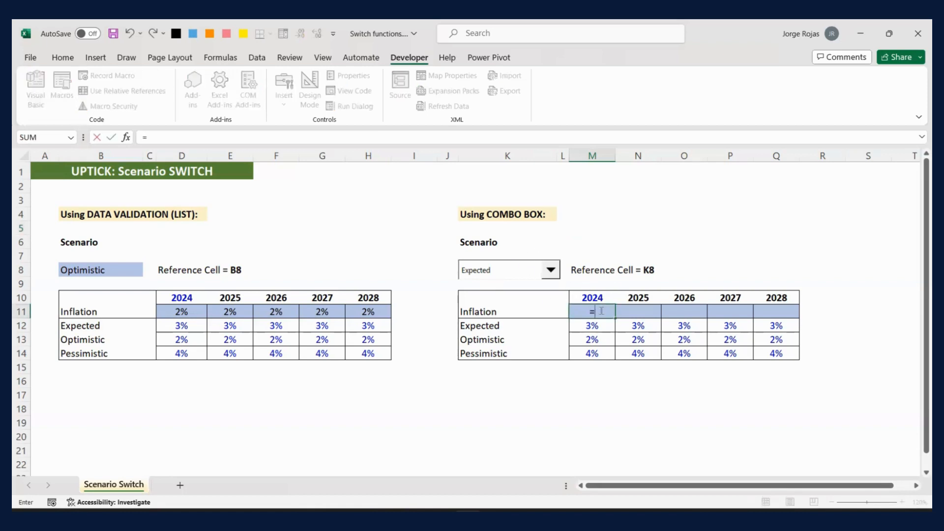
type("choose")
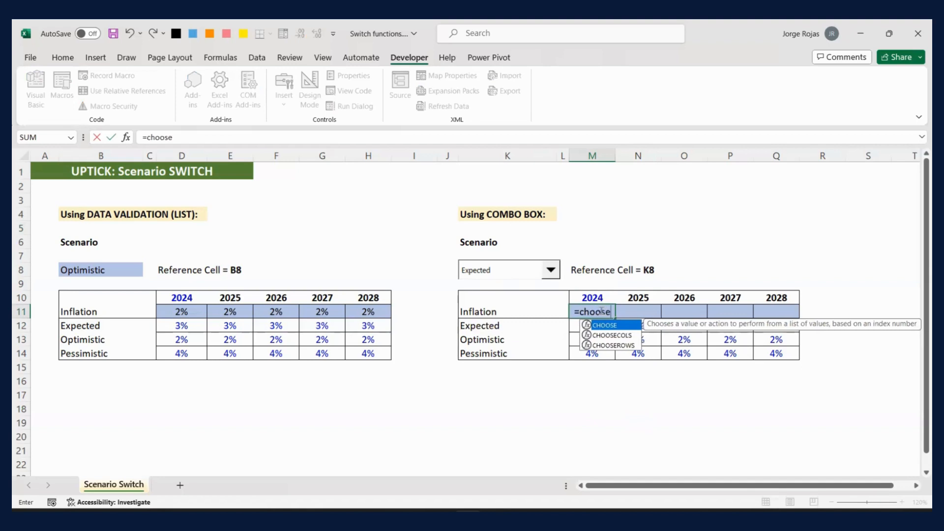
type("(")
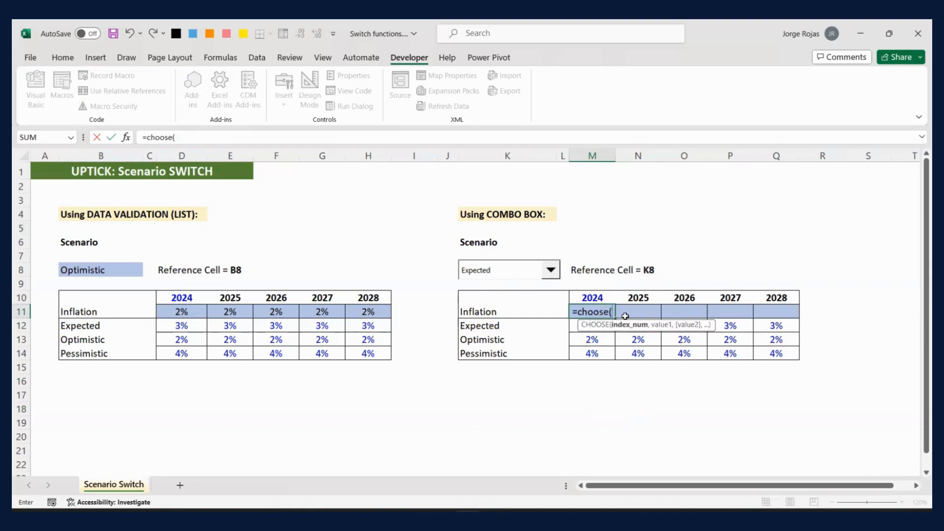
type("k8")
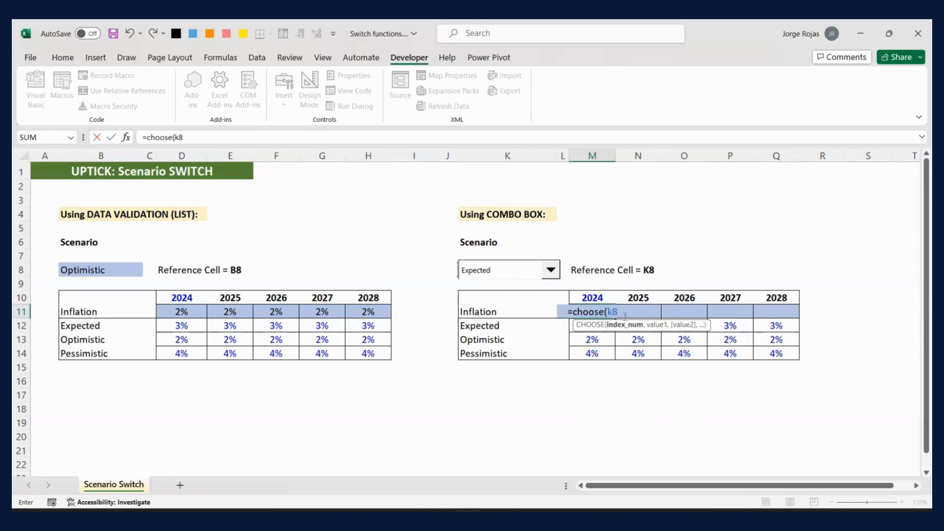
key("F4")
type(",")
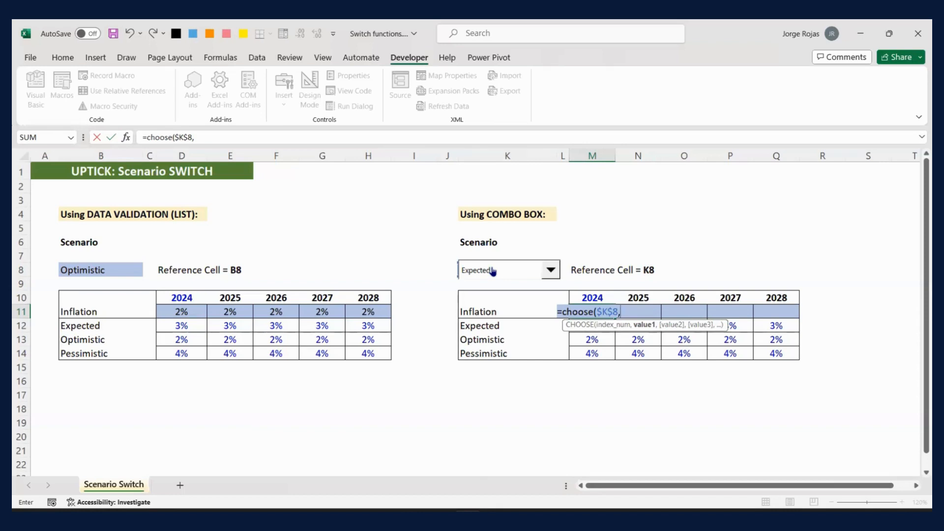
Complete the M11 CHOOSE formula with M12, M13 and M14 as its three values.
left_click(250, 137)
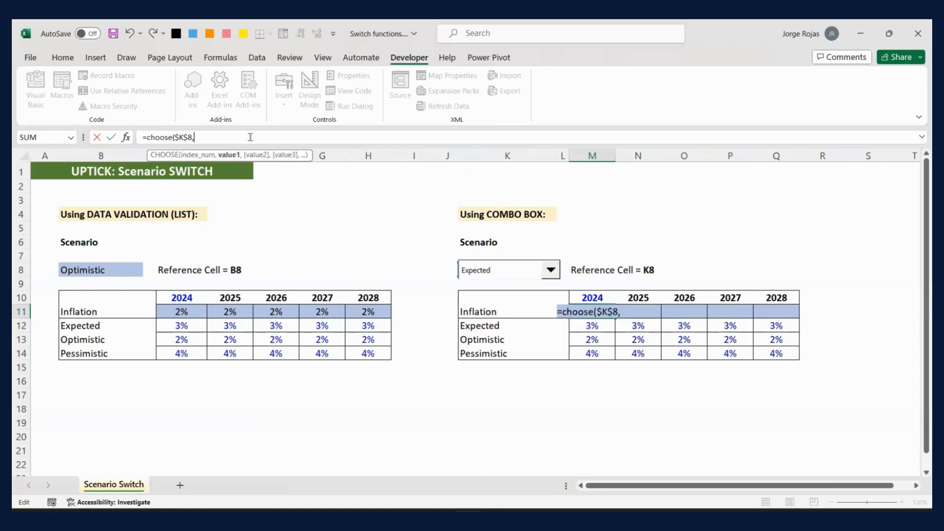
type("M12")
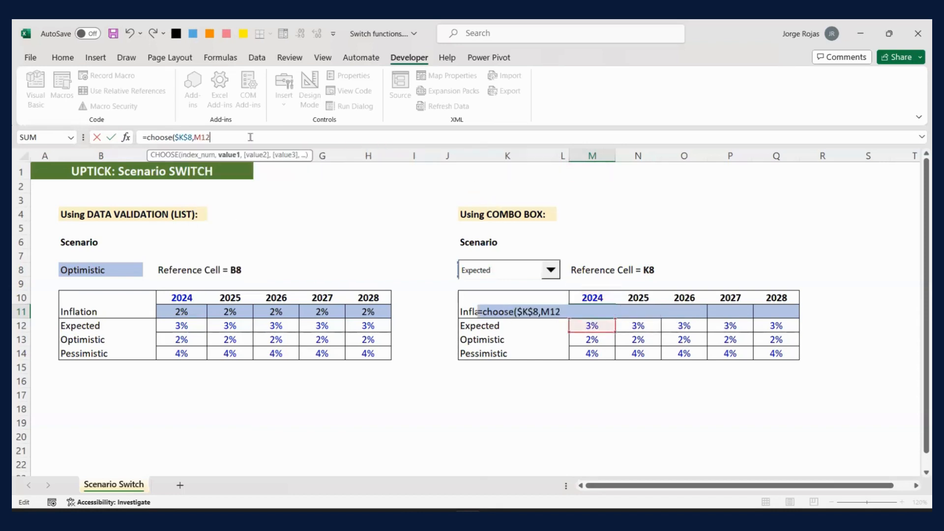
type(",")
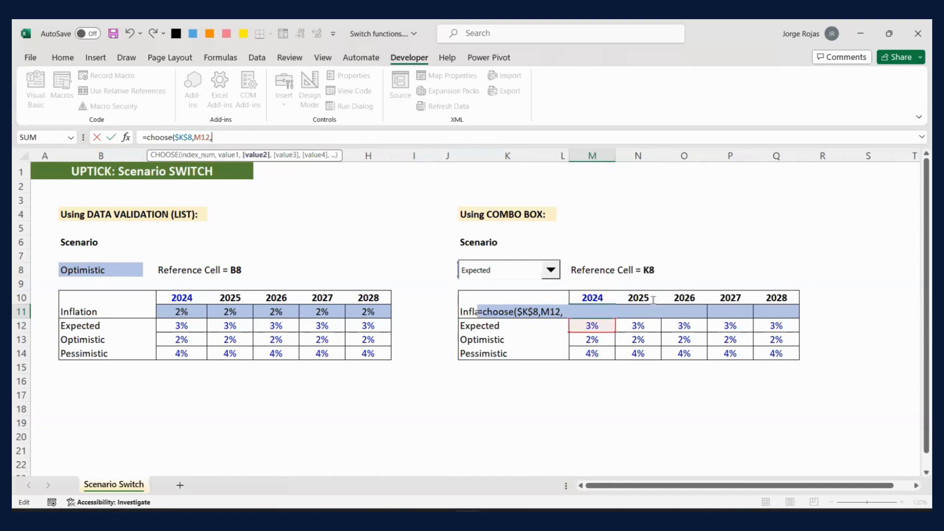
left_click(597, 345)
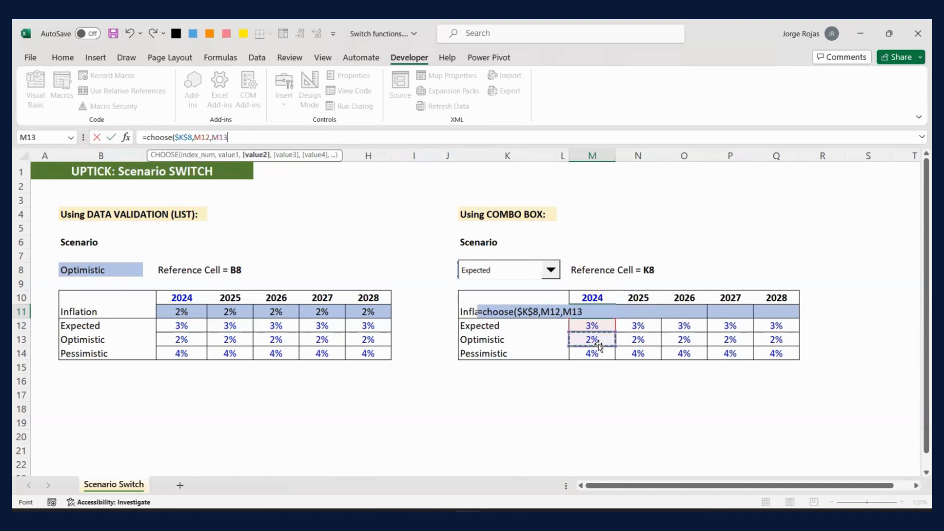
type(",")
left_click(598, 353)
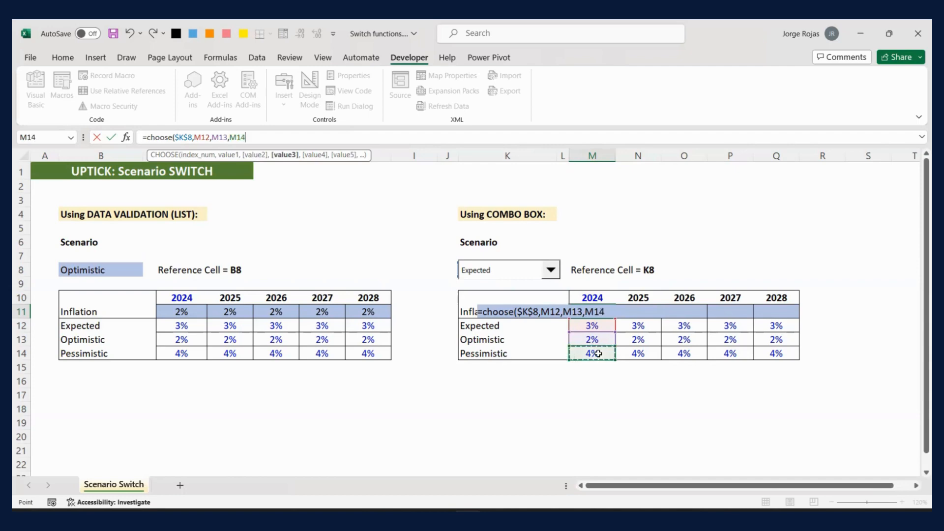
type(")")
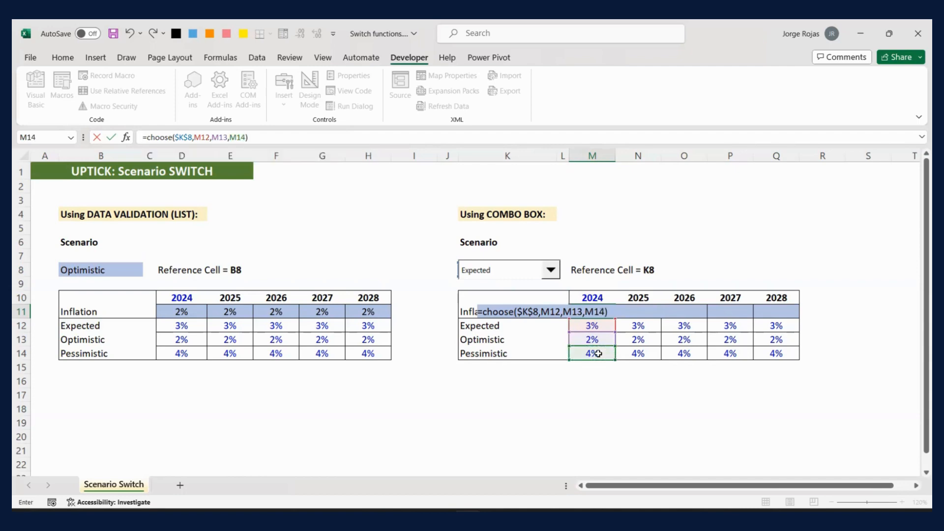
key("Return")
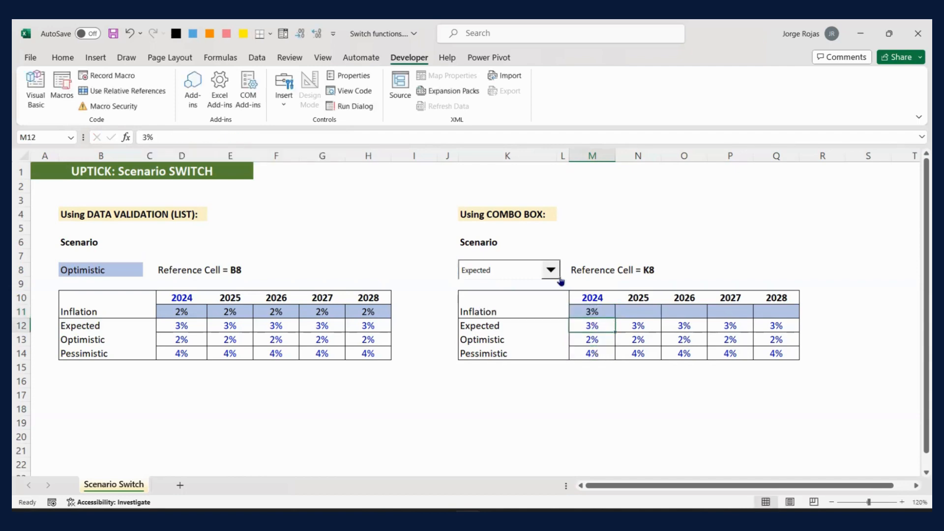
Switch the combo box to Optimistic and then to Pessimistic, checking the inflation rate in M11 each time.
left_click(551, 270)
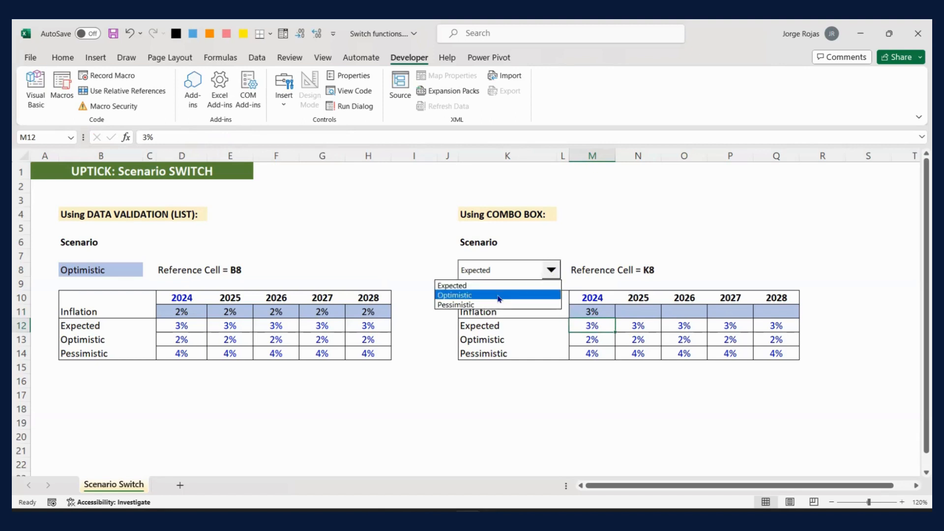
left_click(499, 296)
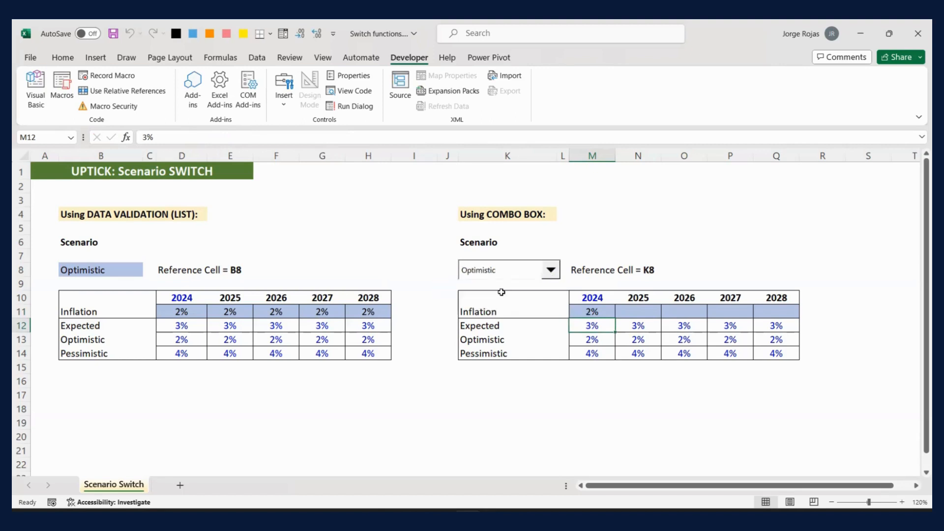
left_click(551, 271)
left_click(509, 305)
Fill the M11 CHOOSE formula across the inflation row through Q11 for the years 2025 to 2028.
left_click(590, 312)
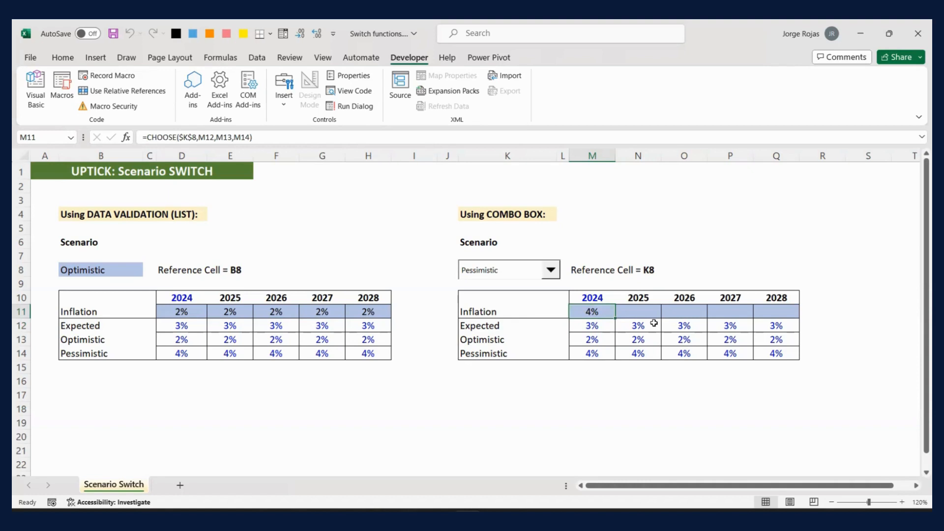
key("shift+Right")
key("shift+Right")
key("shift+Right")
key("shift+Right")
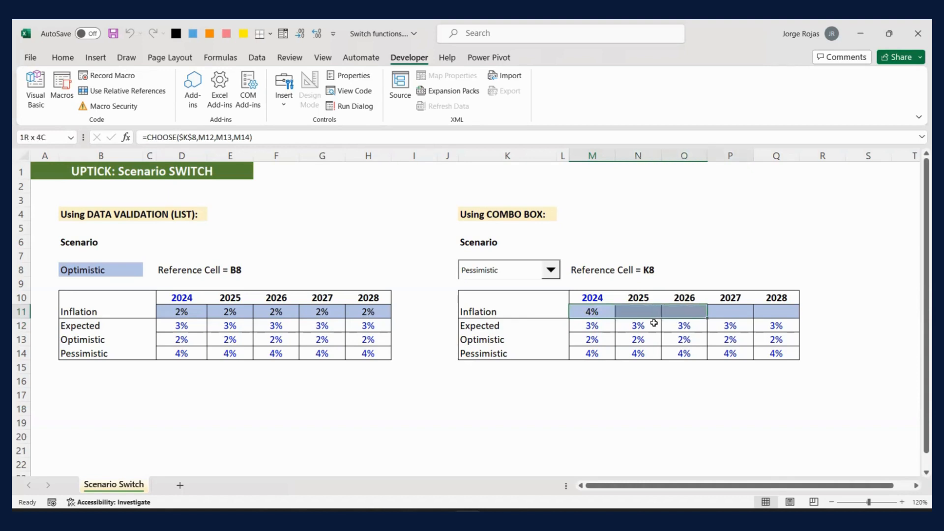
key("ctrl+r")
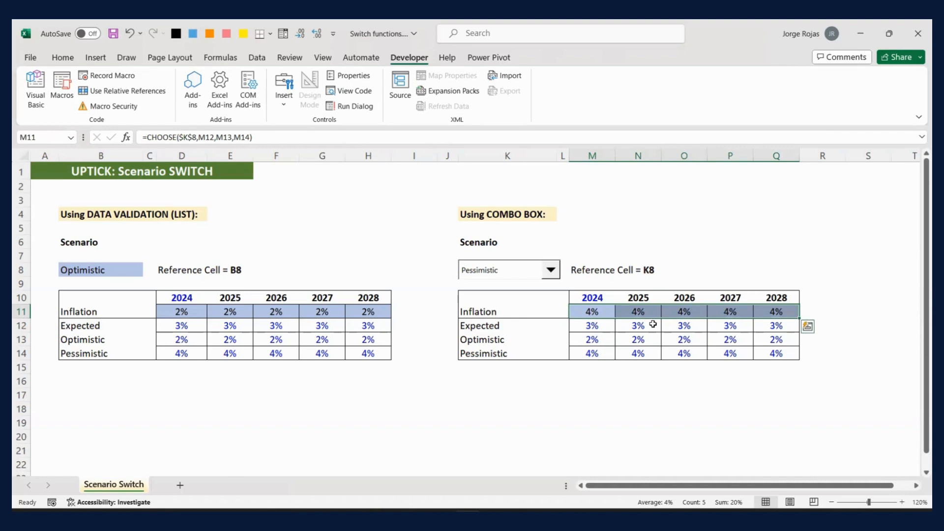
Switch both the combo box and the data validation list in B8 to the Expected scenario.
left_click(552, 270)
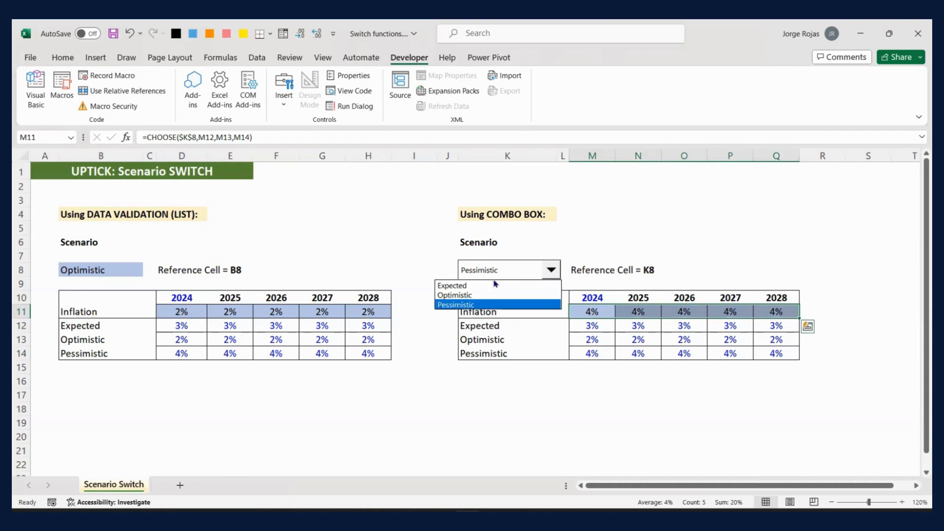
left_click(493, 285)
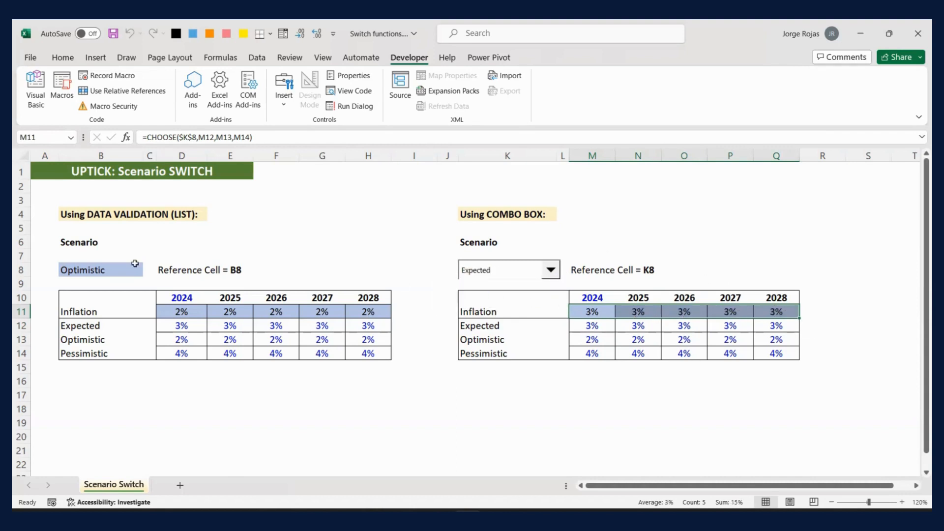
left_click(123, 271)
left_click(148, 271)
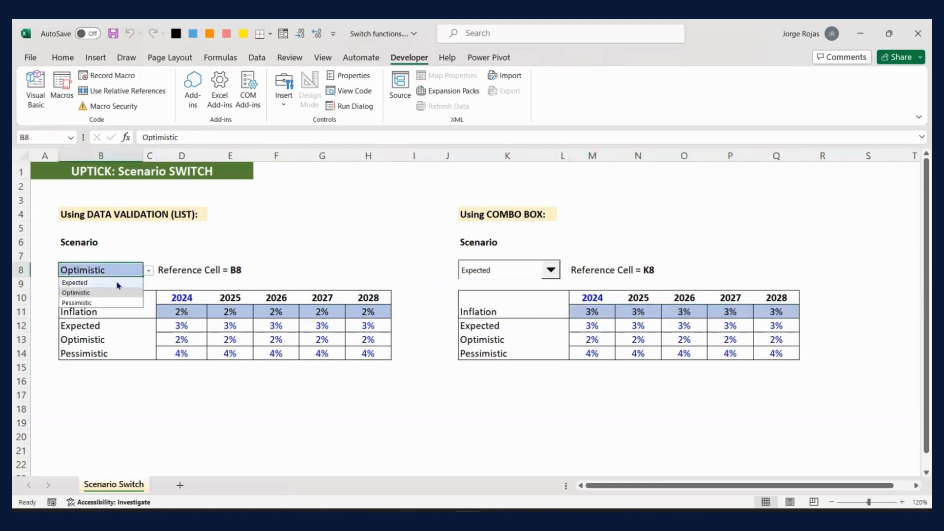
left_click(118, 284)
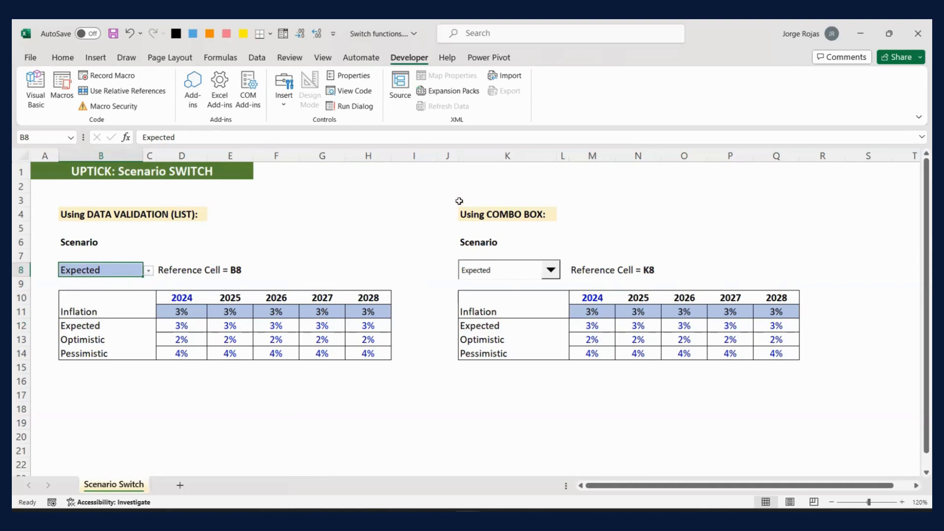
Compare the data validation list in B8 with the combo box as scenario selectors, opening the B8 list of choices.
left_click_drag(459, 200, 703, 281)
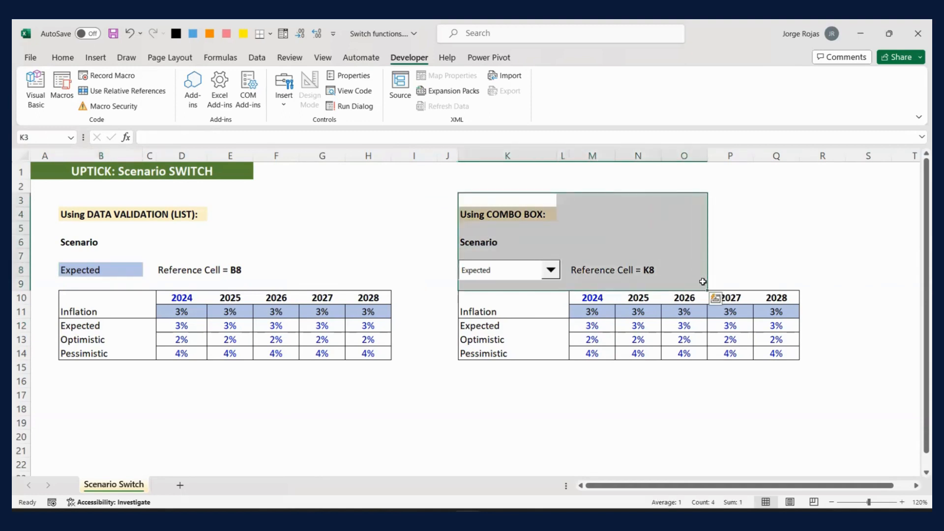
left_click(482, 399)
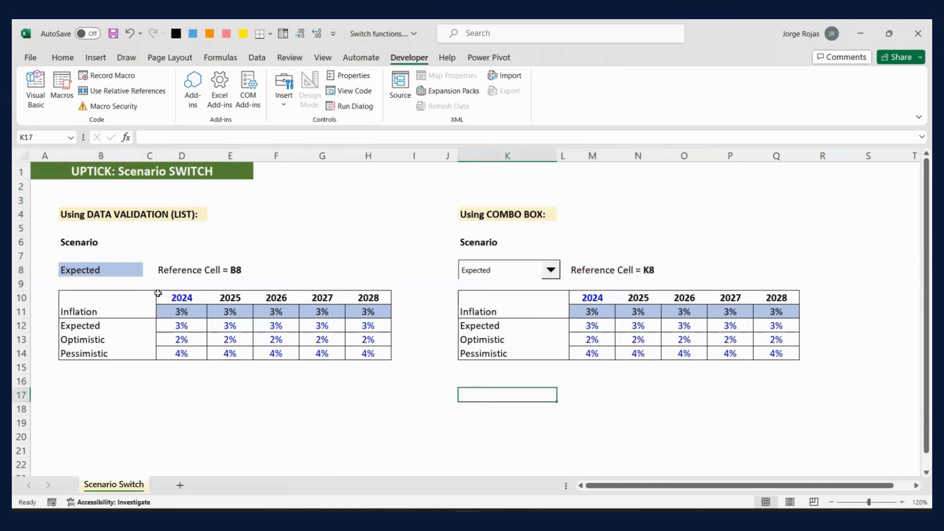
left_click(98, 271)
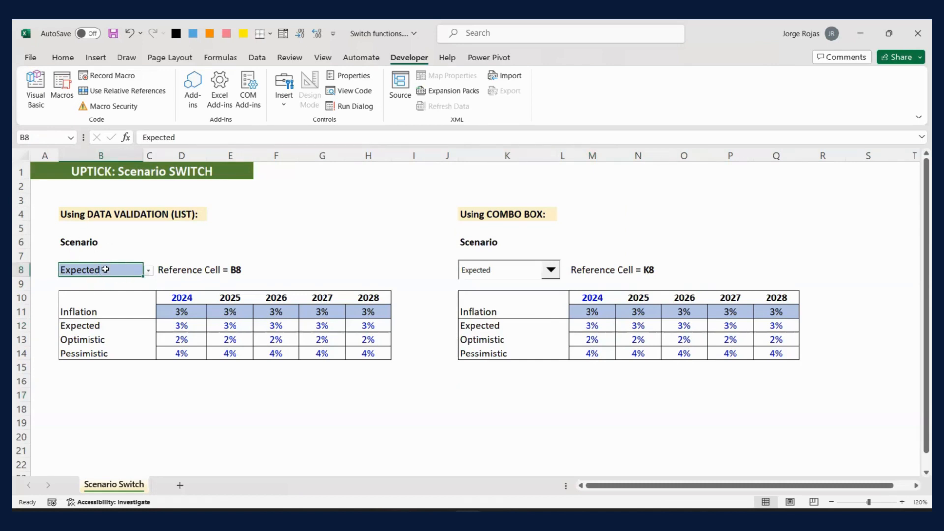
left_click(148, 270)
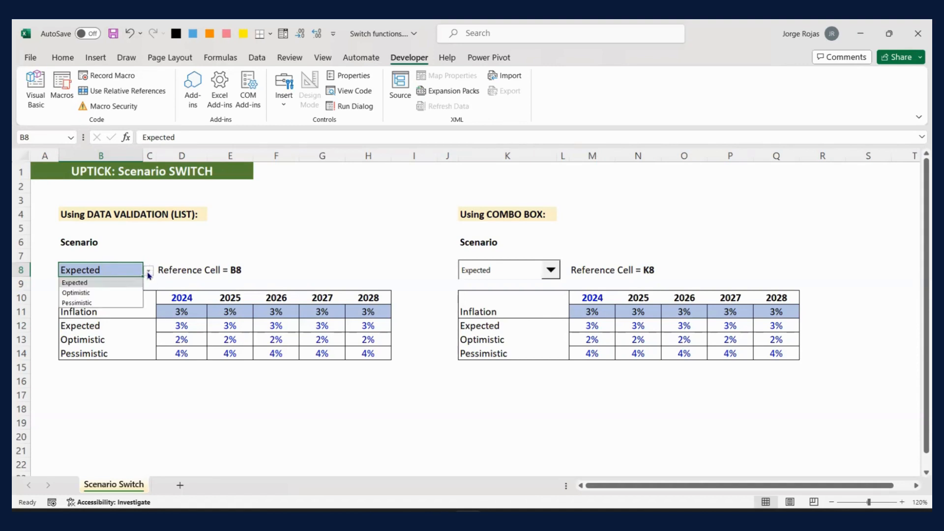
left_click(113, 269)
left_click(306, 218)
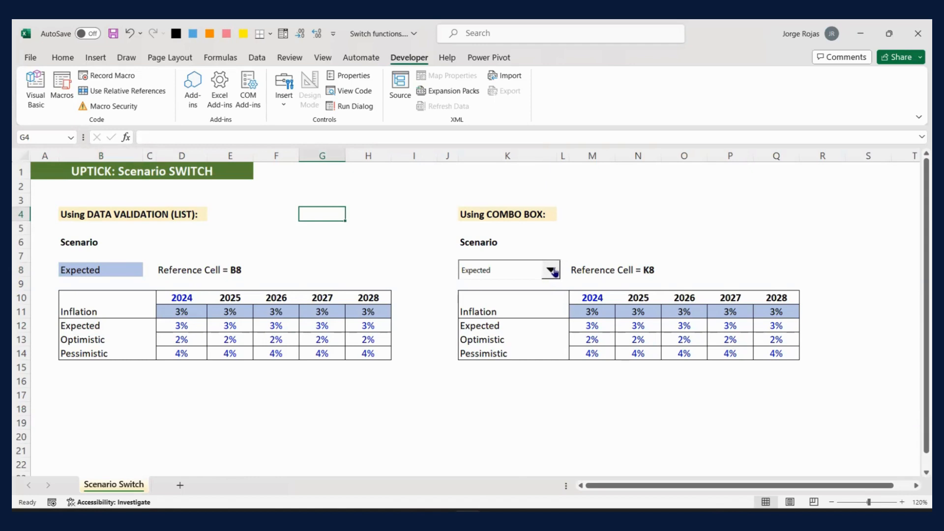
left_click(681, 230)
left_click(822, 239)
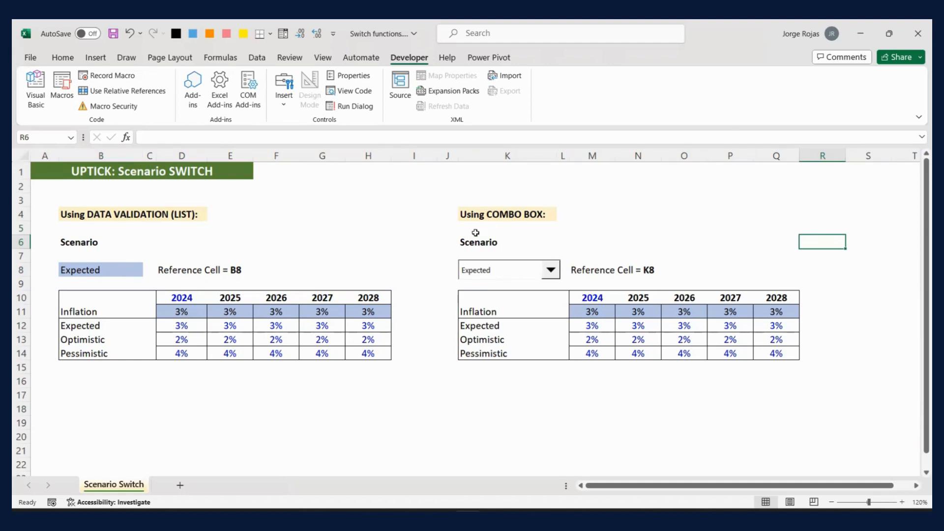
Check the print preview of the Scenario Switch sheet to compare how the two scenario selectors appear on paper.
left_click_drag(468, 198, 586, 224)
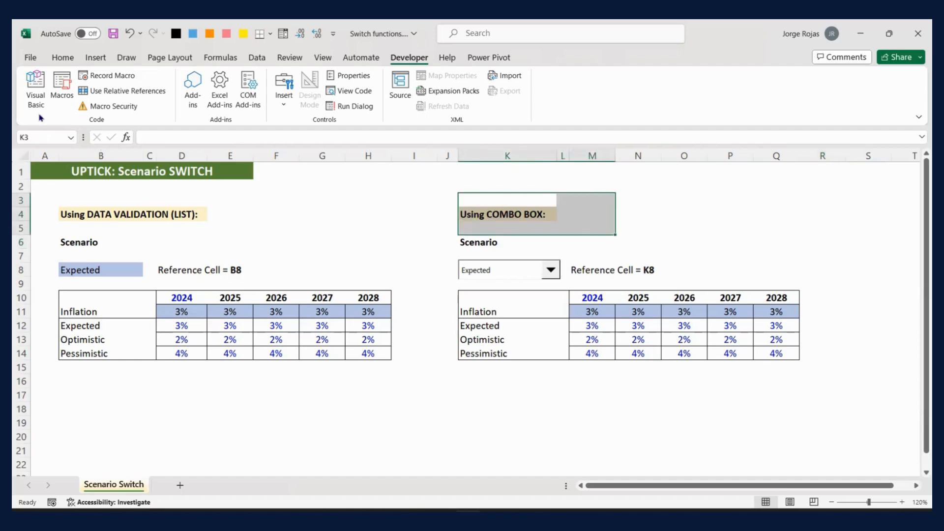
left_click(30, 60)
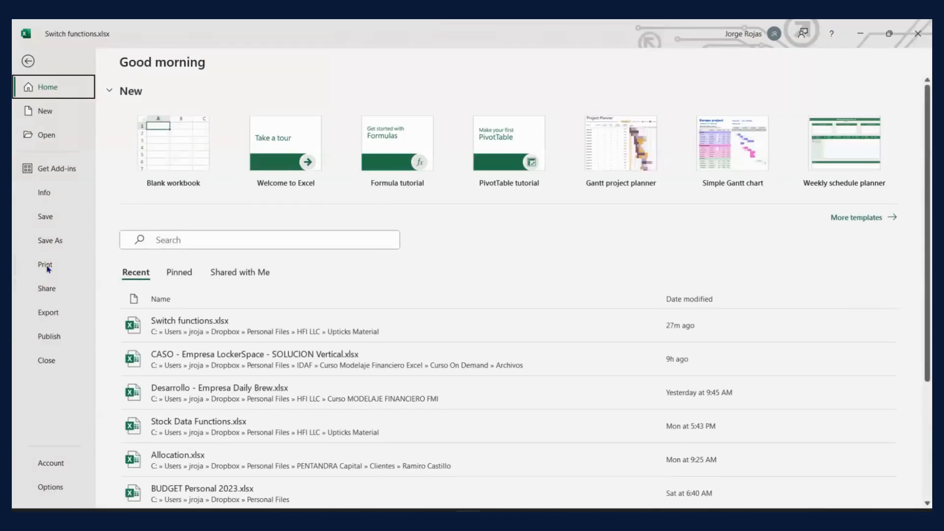
left_click(48, 268)
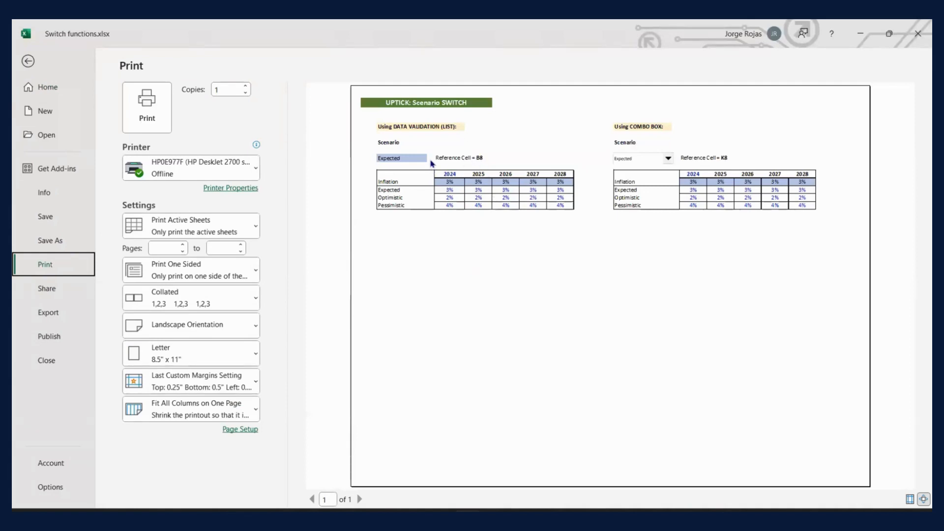
key("ctrl")
key("ctrl")
key("ctrl")
key("ctrl")
key("ctrl")
key("ctrl")
key("ctrl")
key("ctrl")
left_click(28, 62)
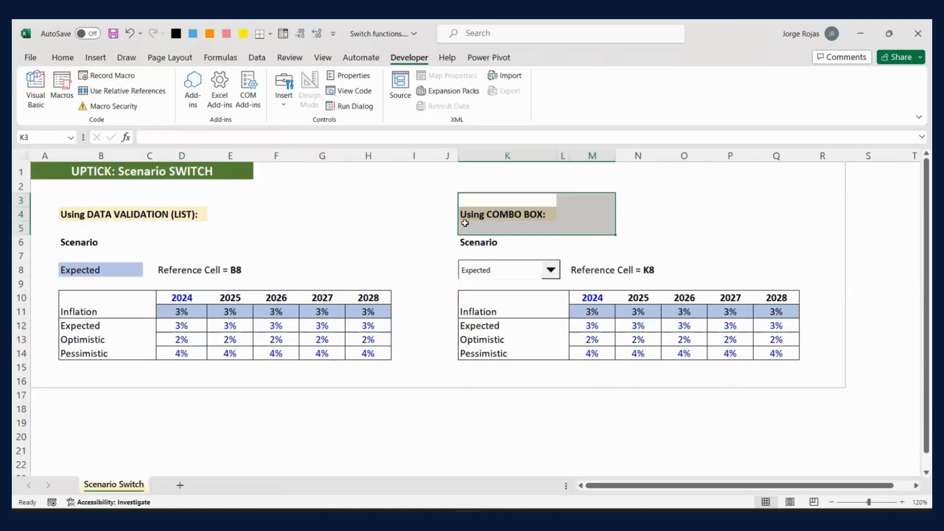
Review the nested IF formula behind the inflation row D11:H11 of the data validation table.
left_click(394, 212)
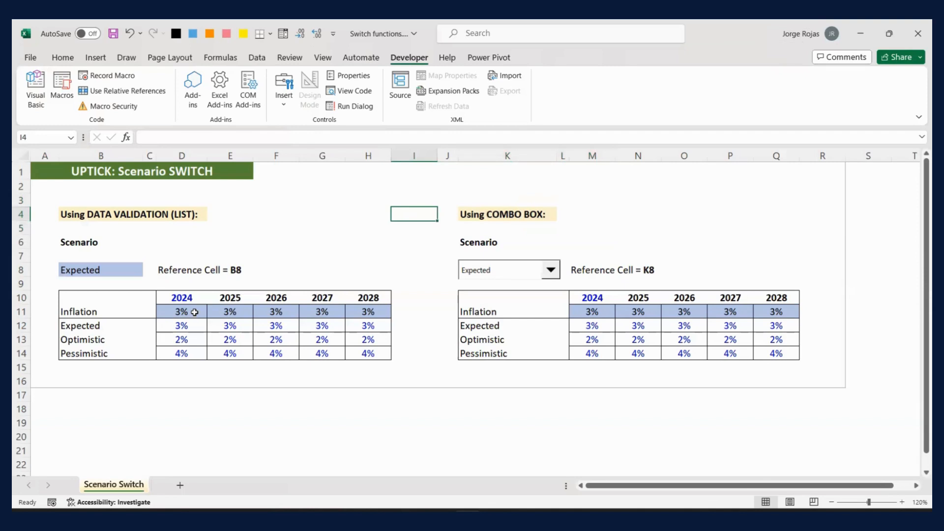
left_click_drag(195, 312, 369, 312)
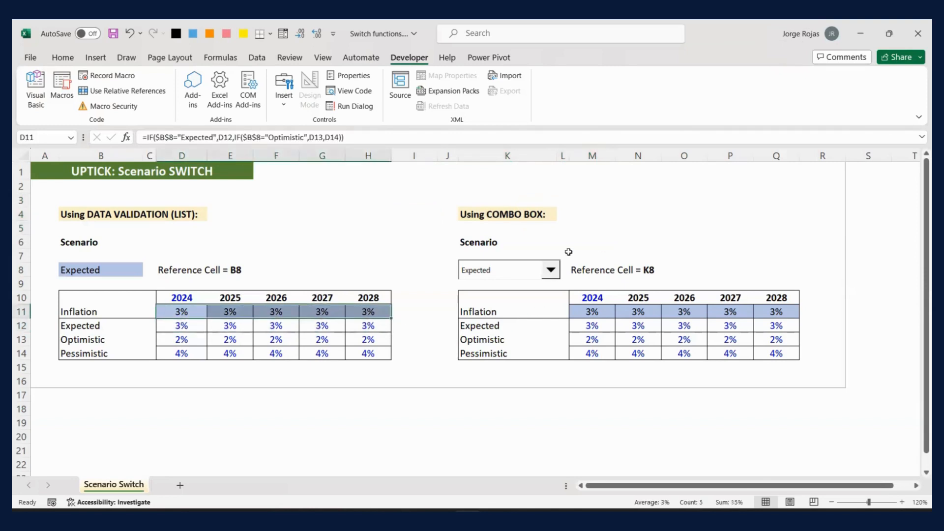